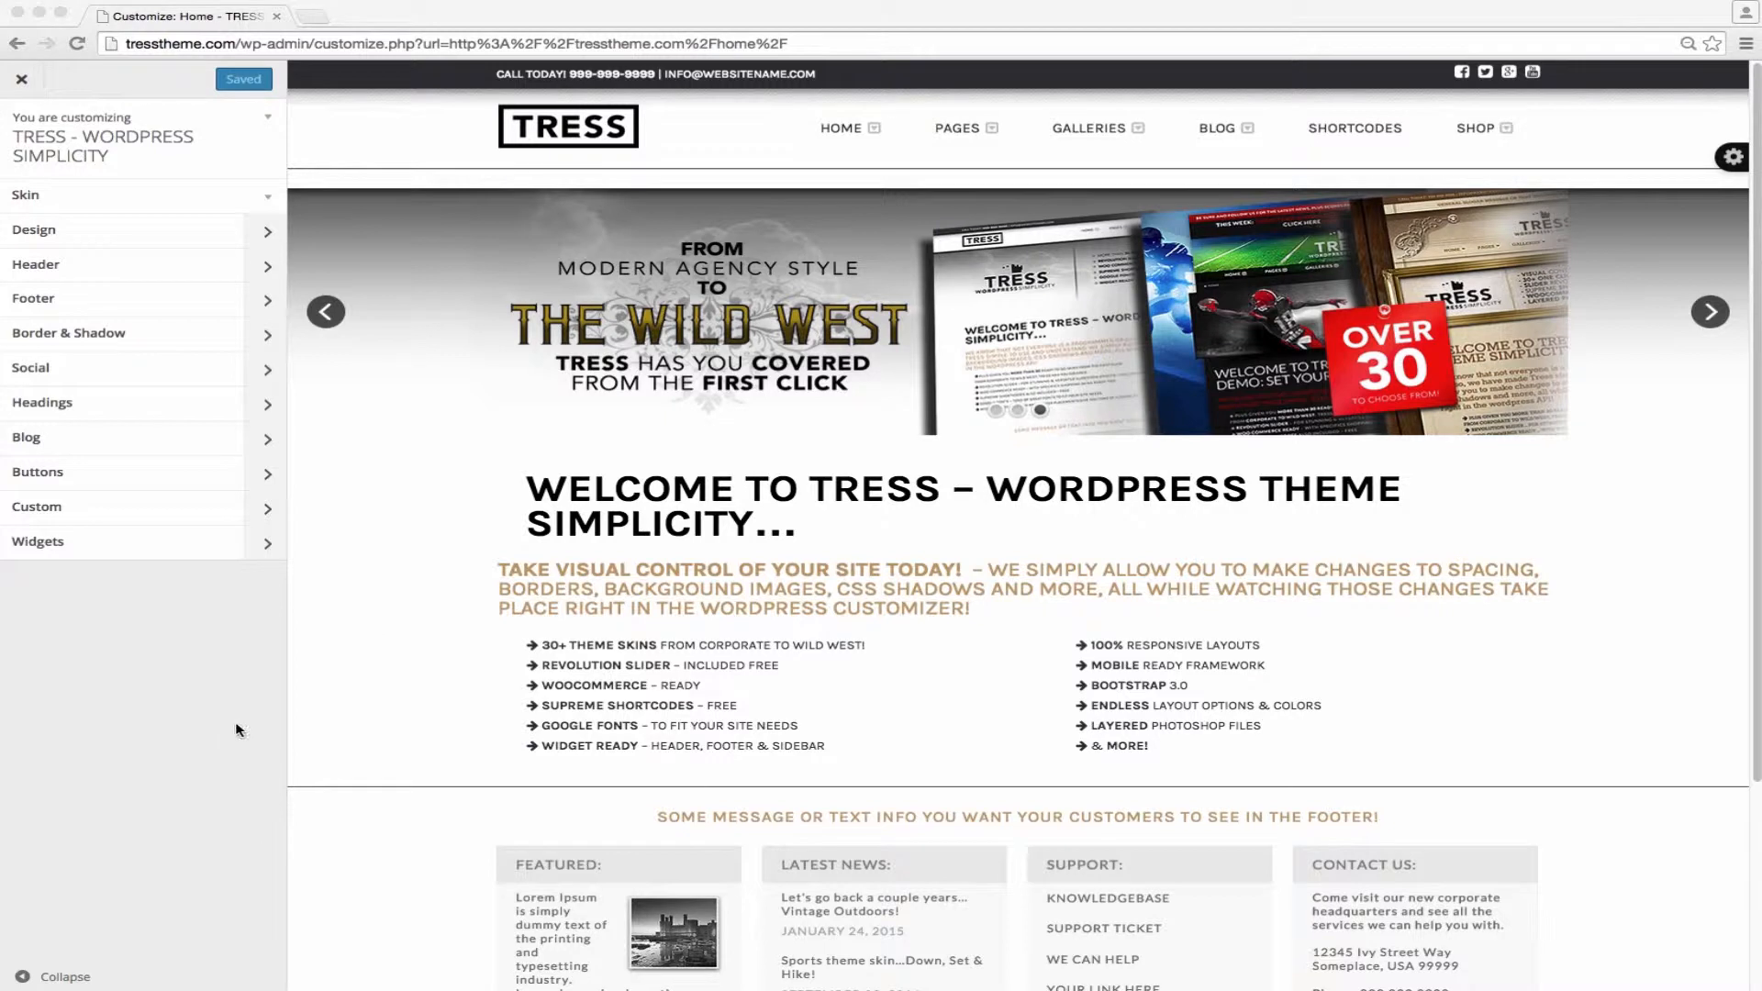
Step: Open the Header settings under Border & Shadow and increase the bottom border width to 5px, then 25px
left_click(101, 333)
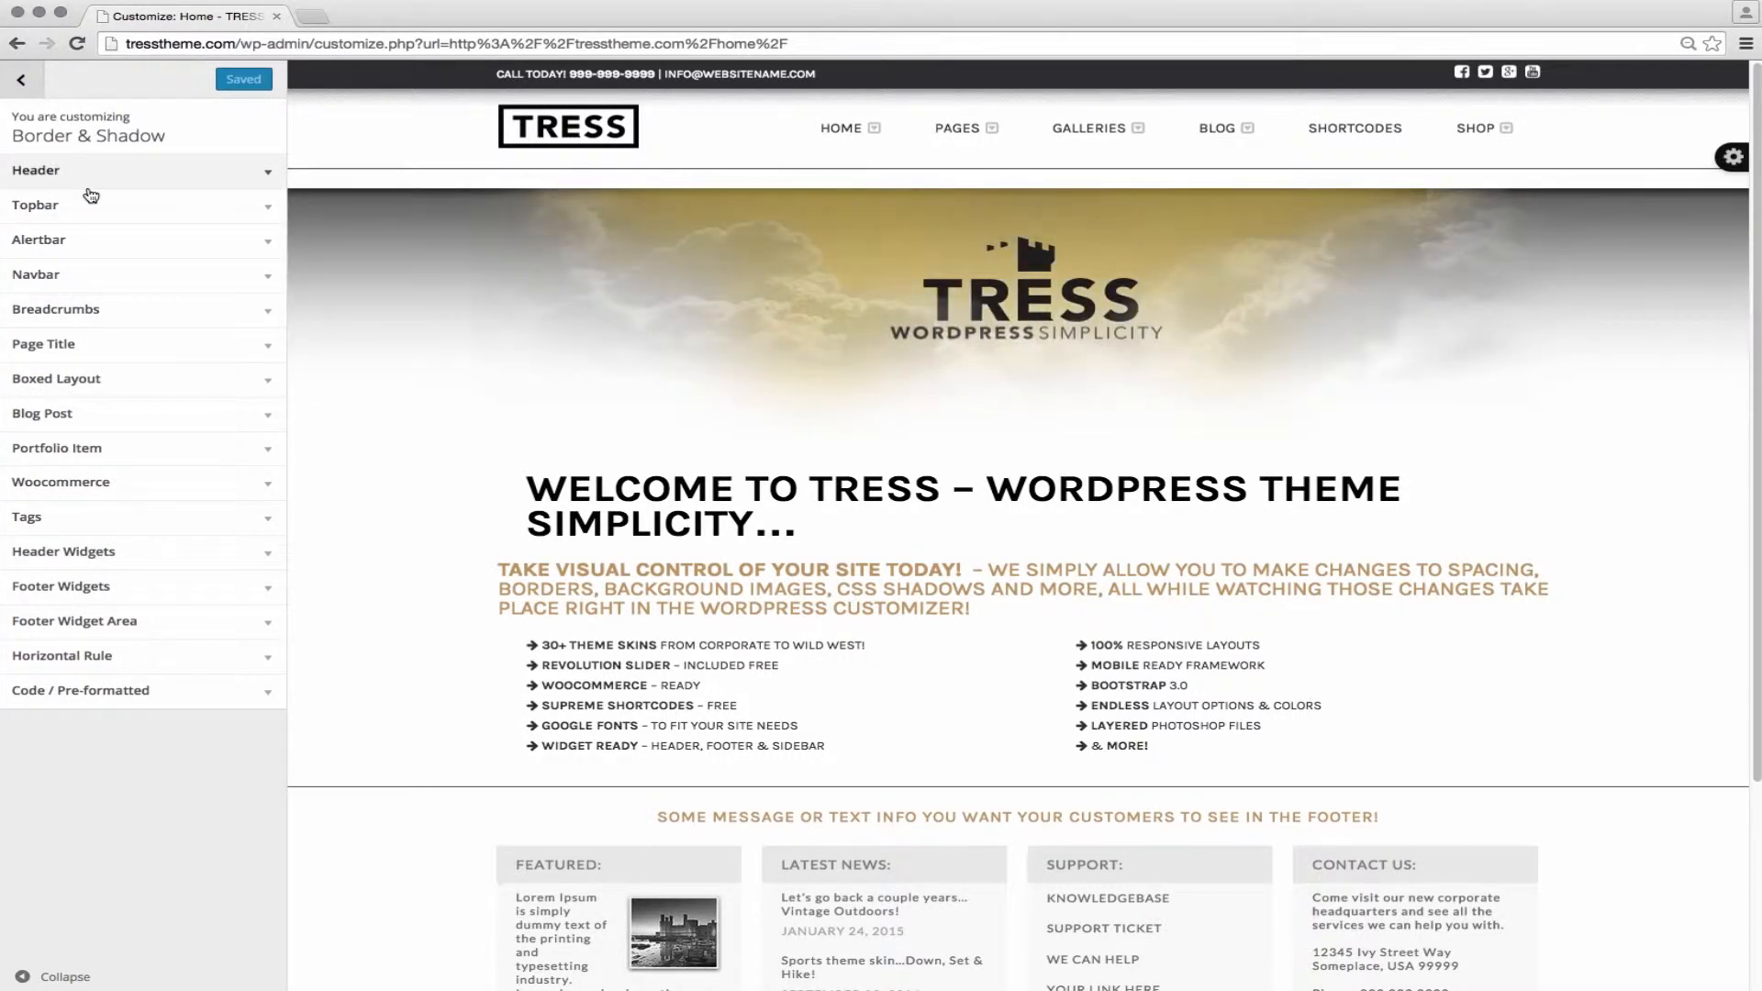
left_click(91, 172)
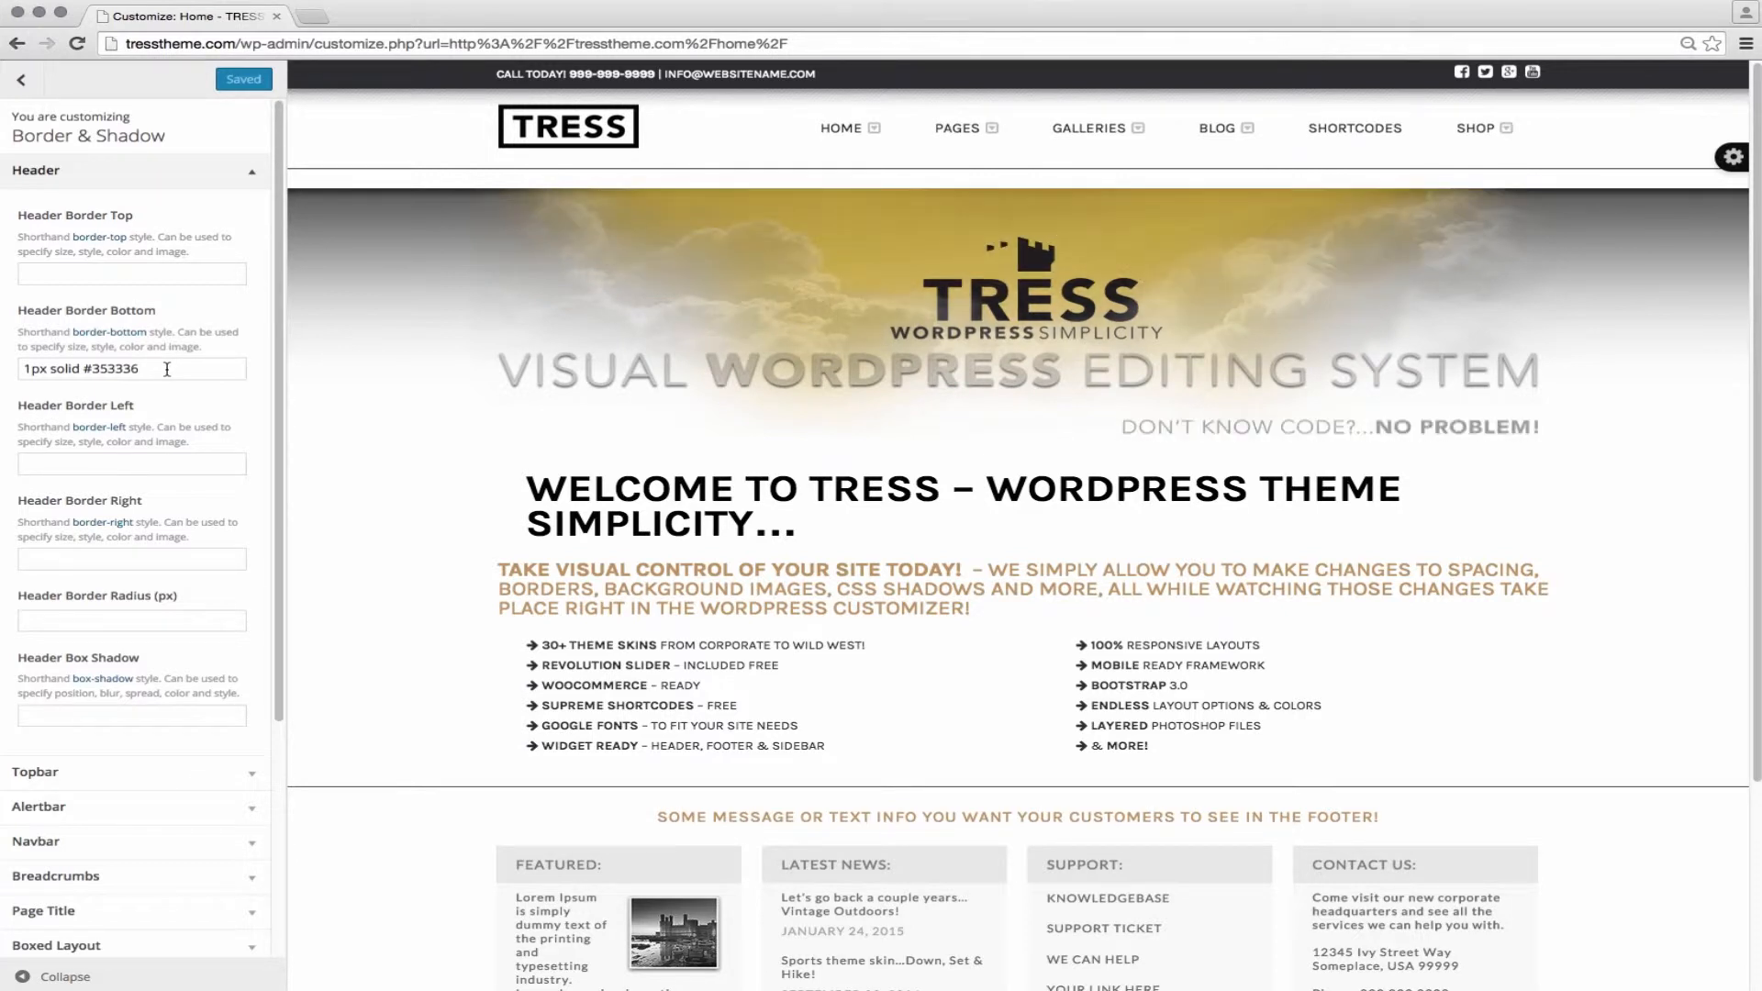
left_click(27, 369)
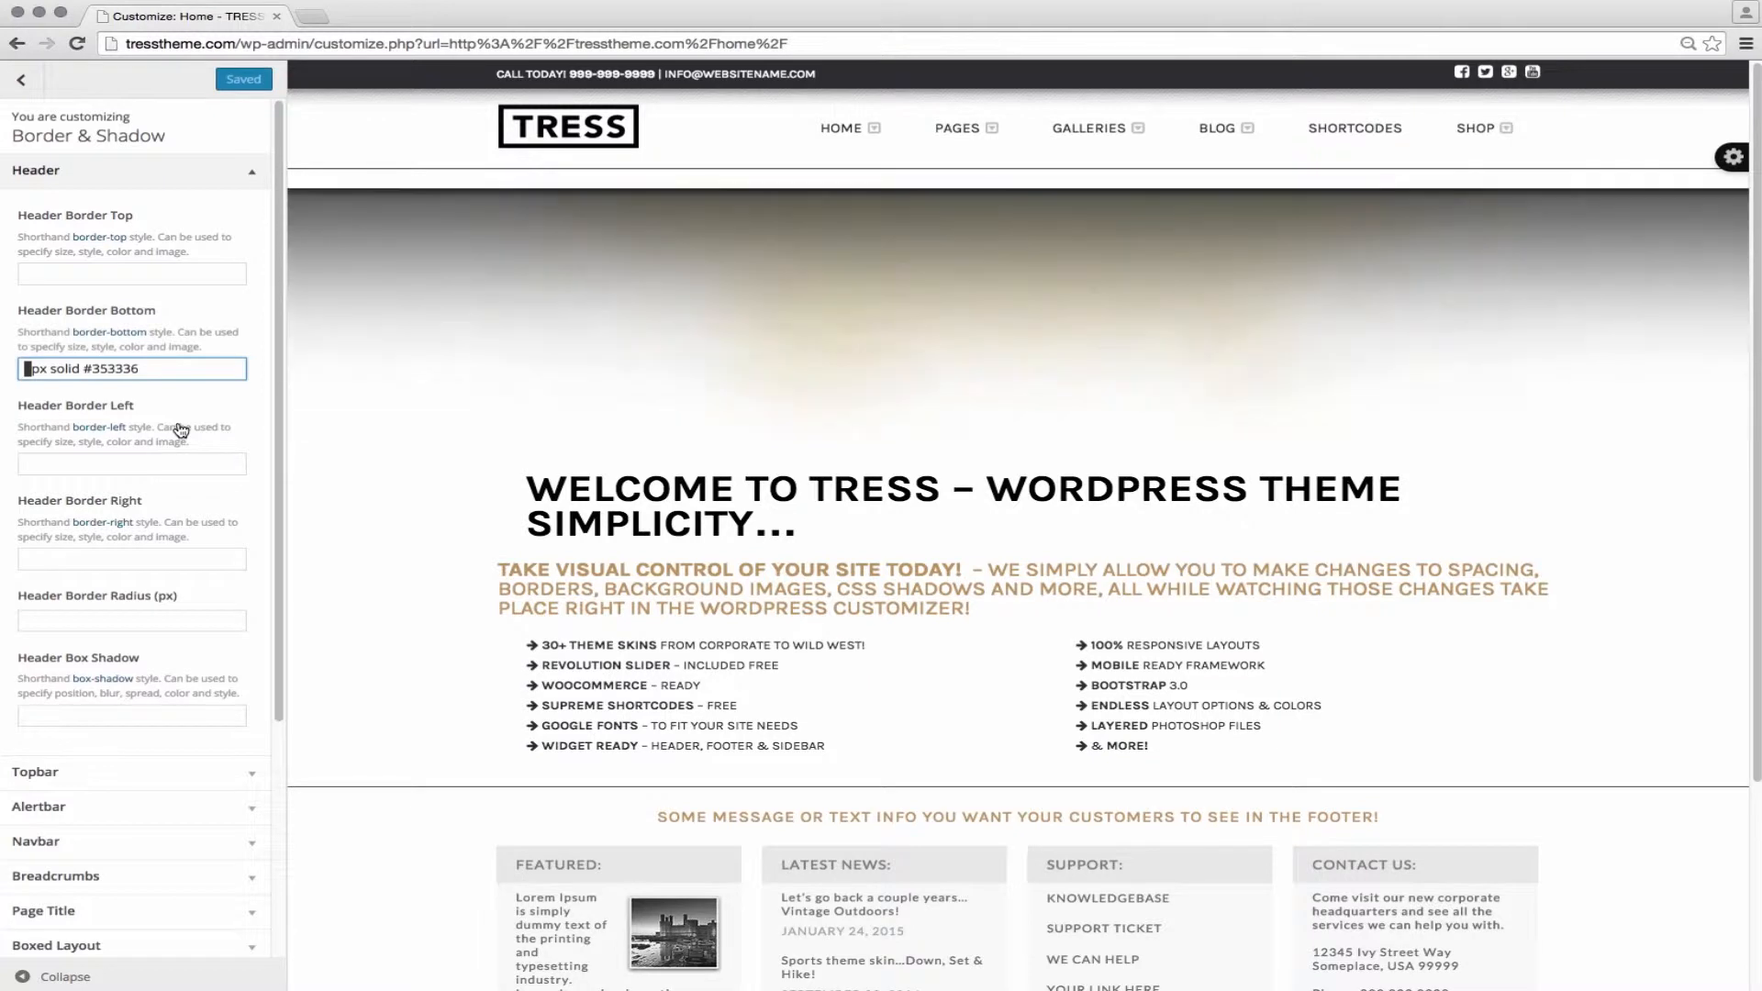
type("5")
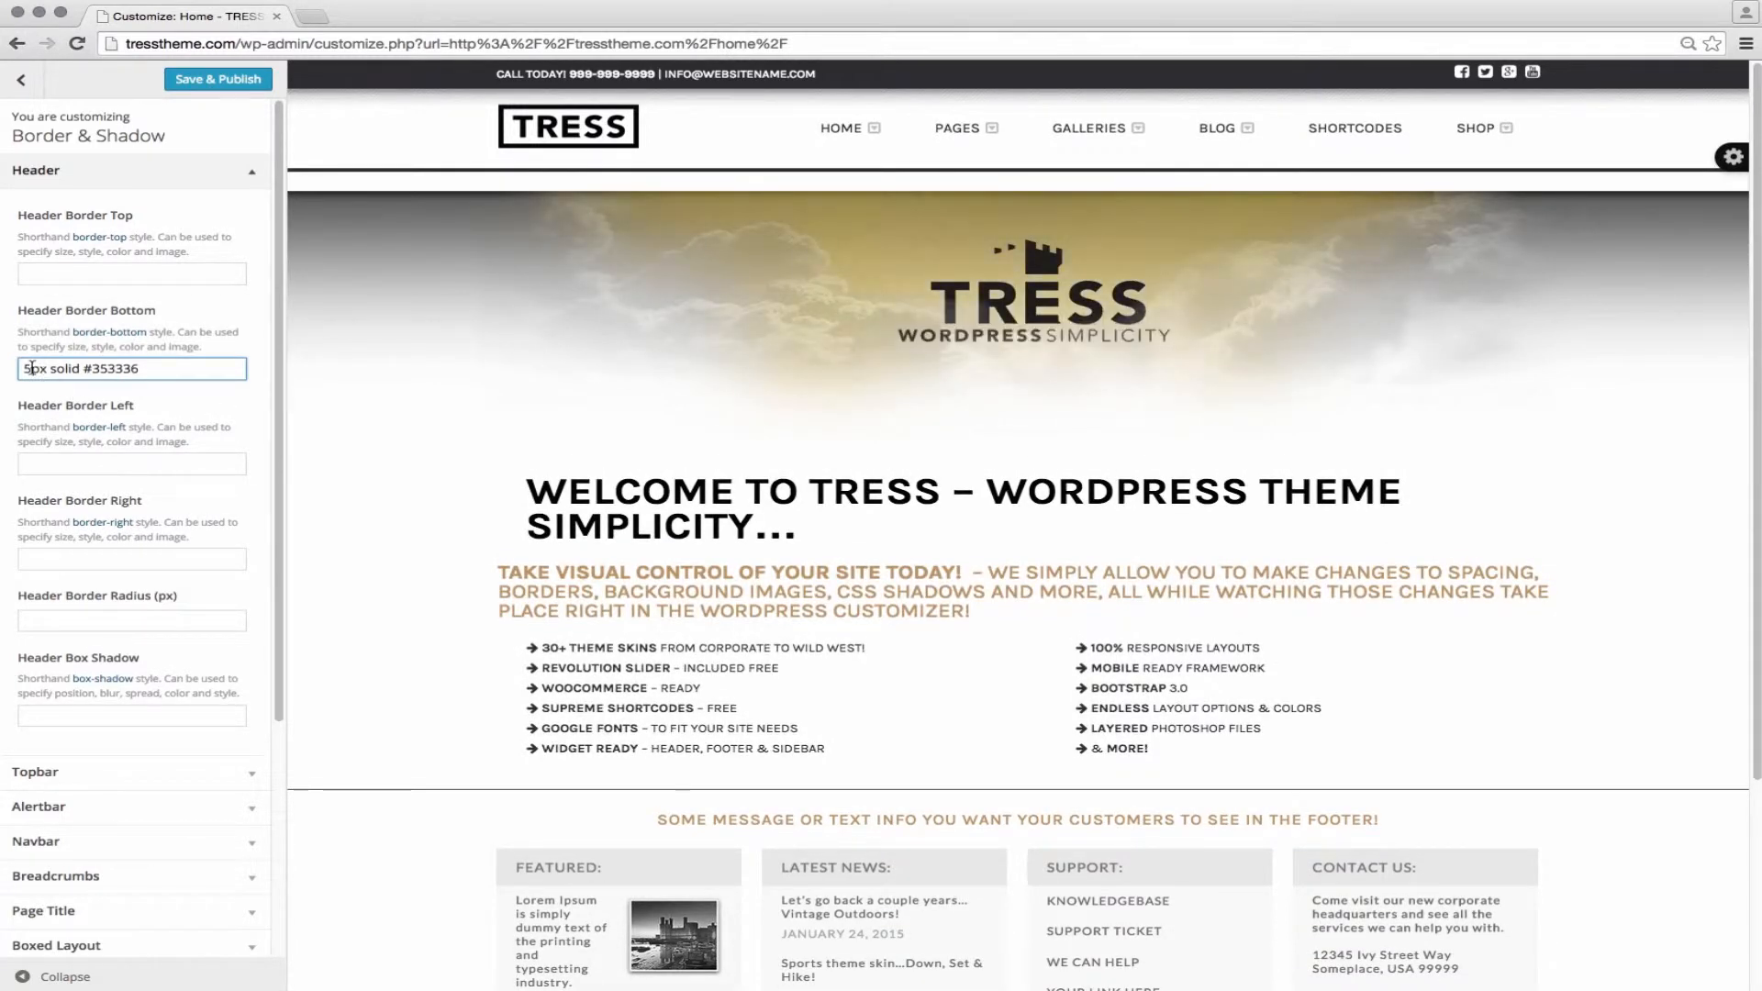
type("25")
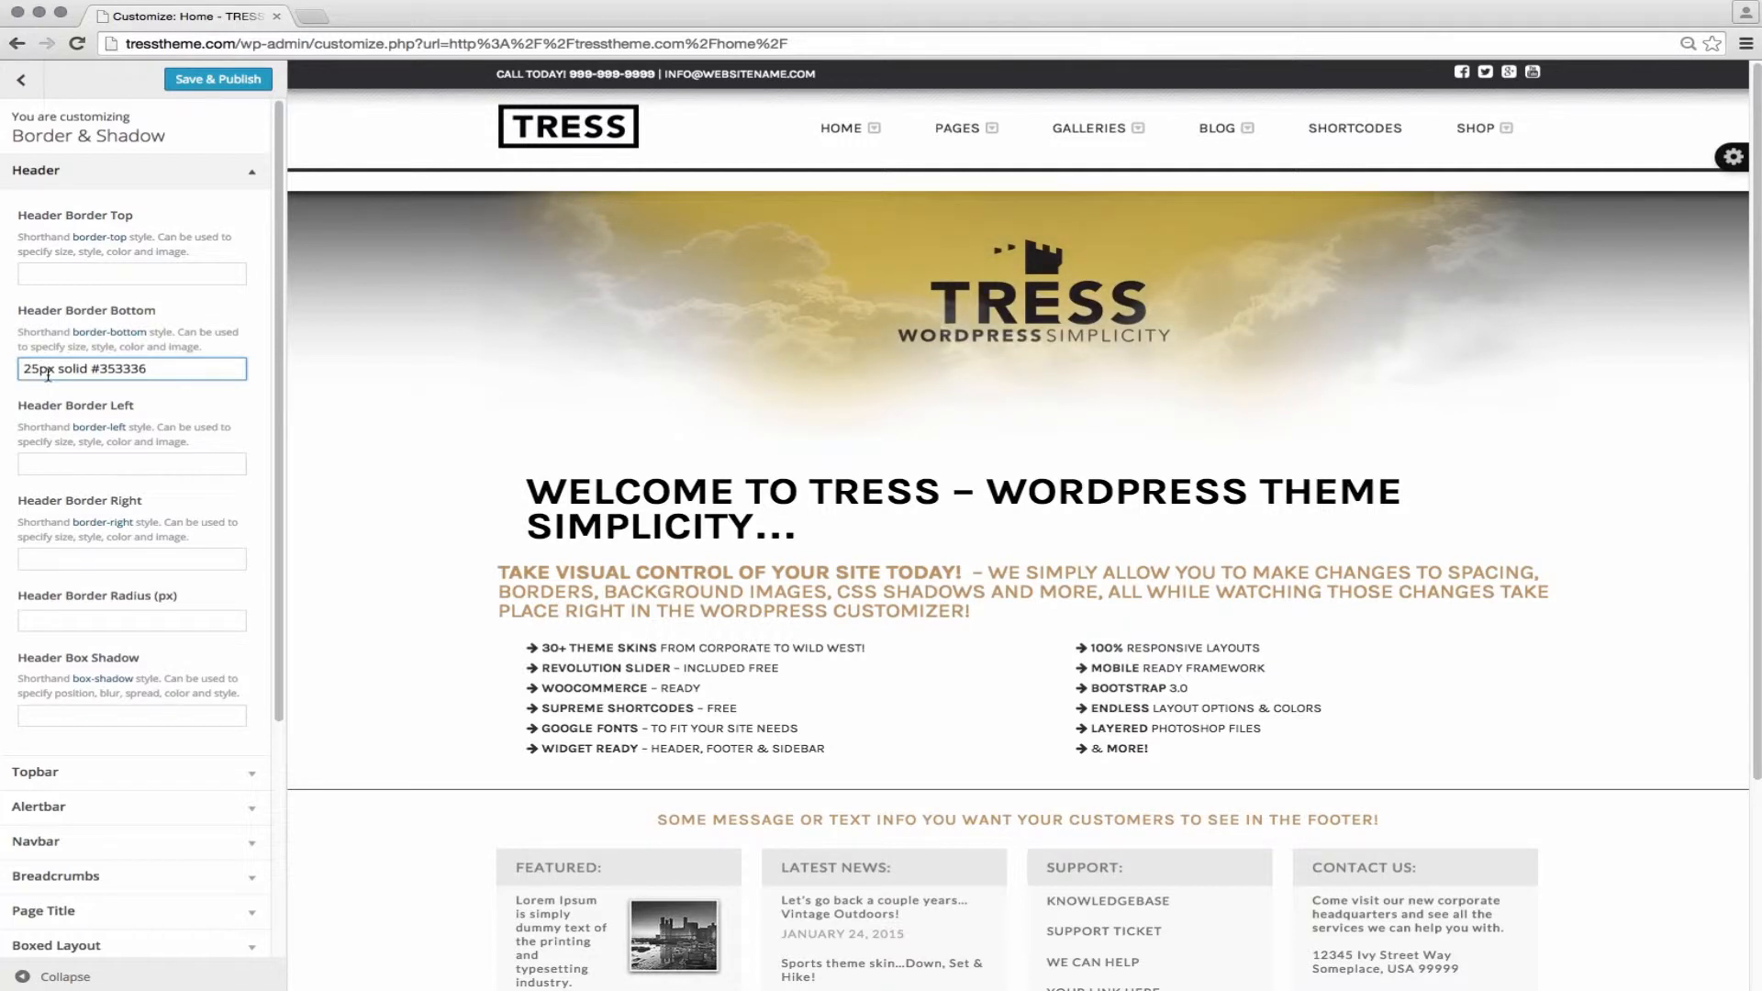
key("Tab")
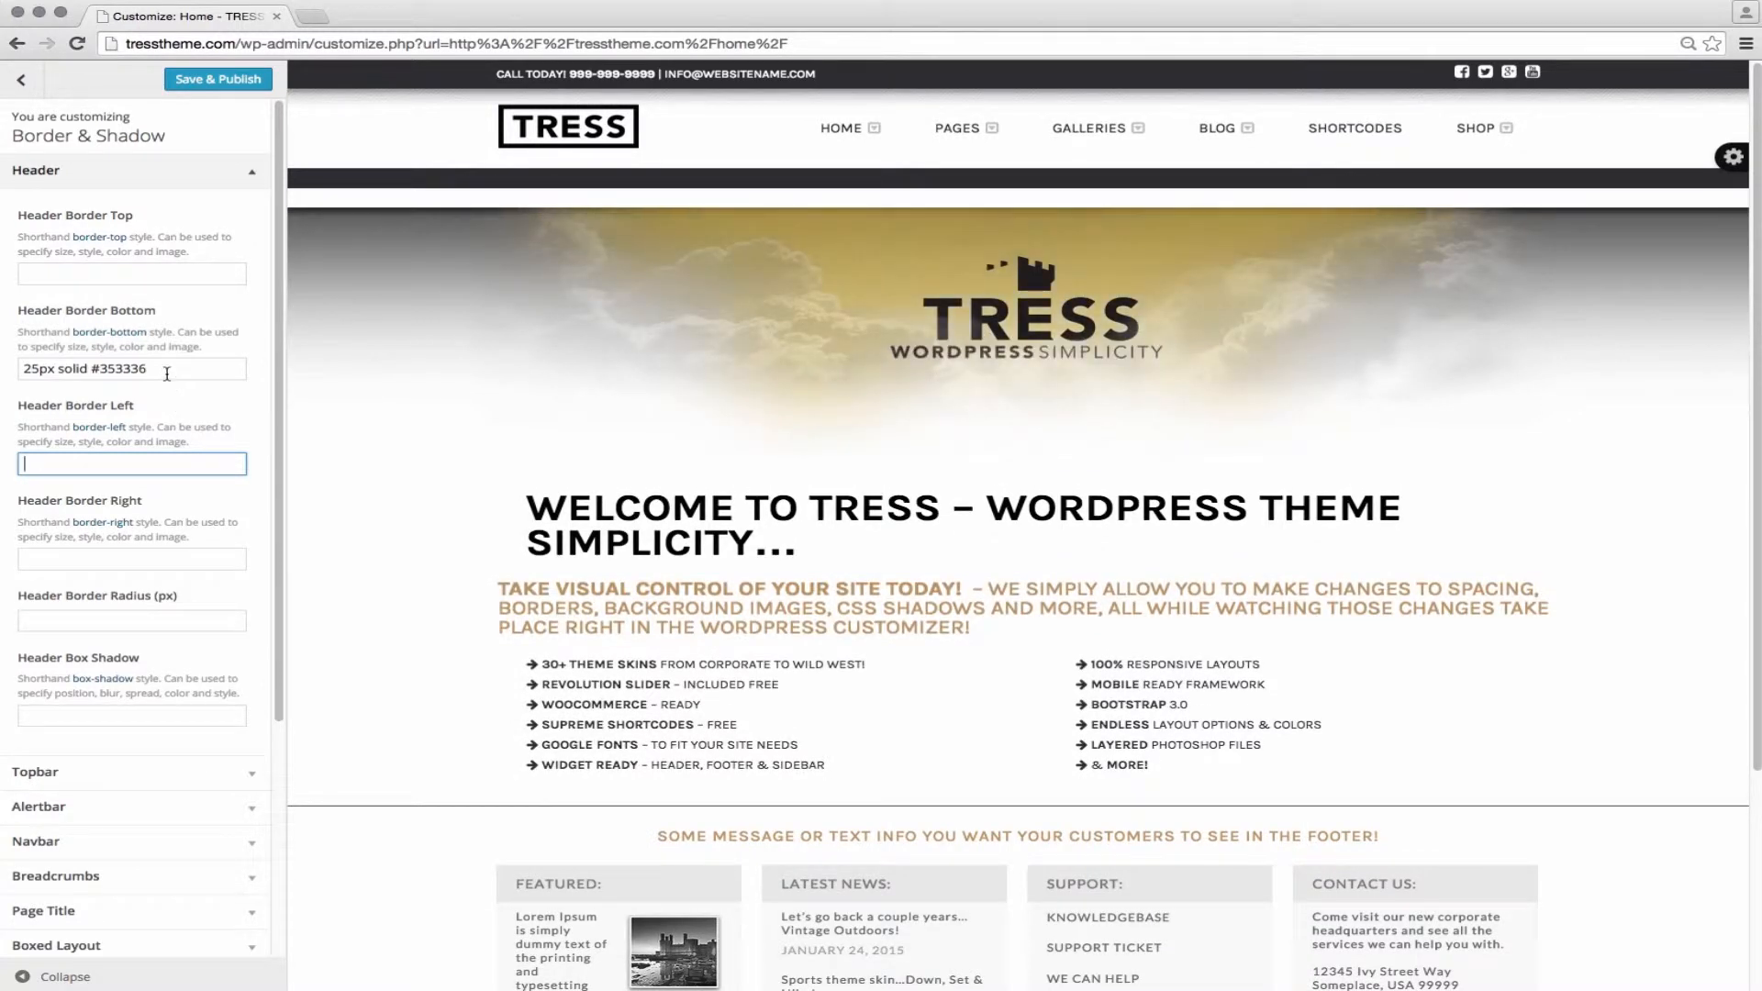
Step: Change the header's bottom border style to dashed and set its width to 2px
key("shift+Tab")
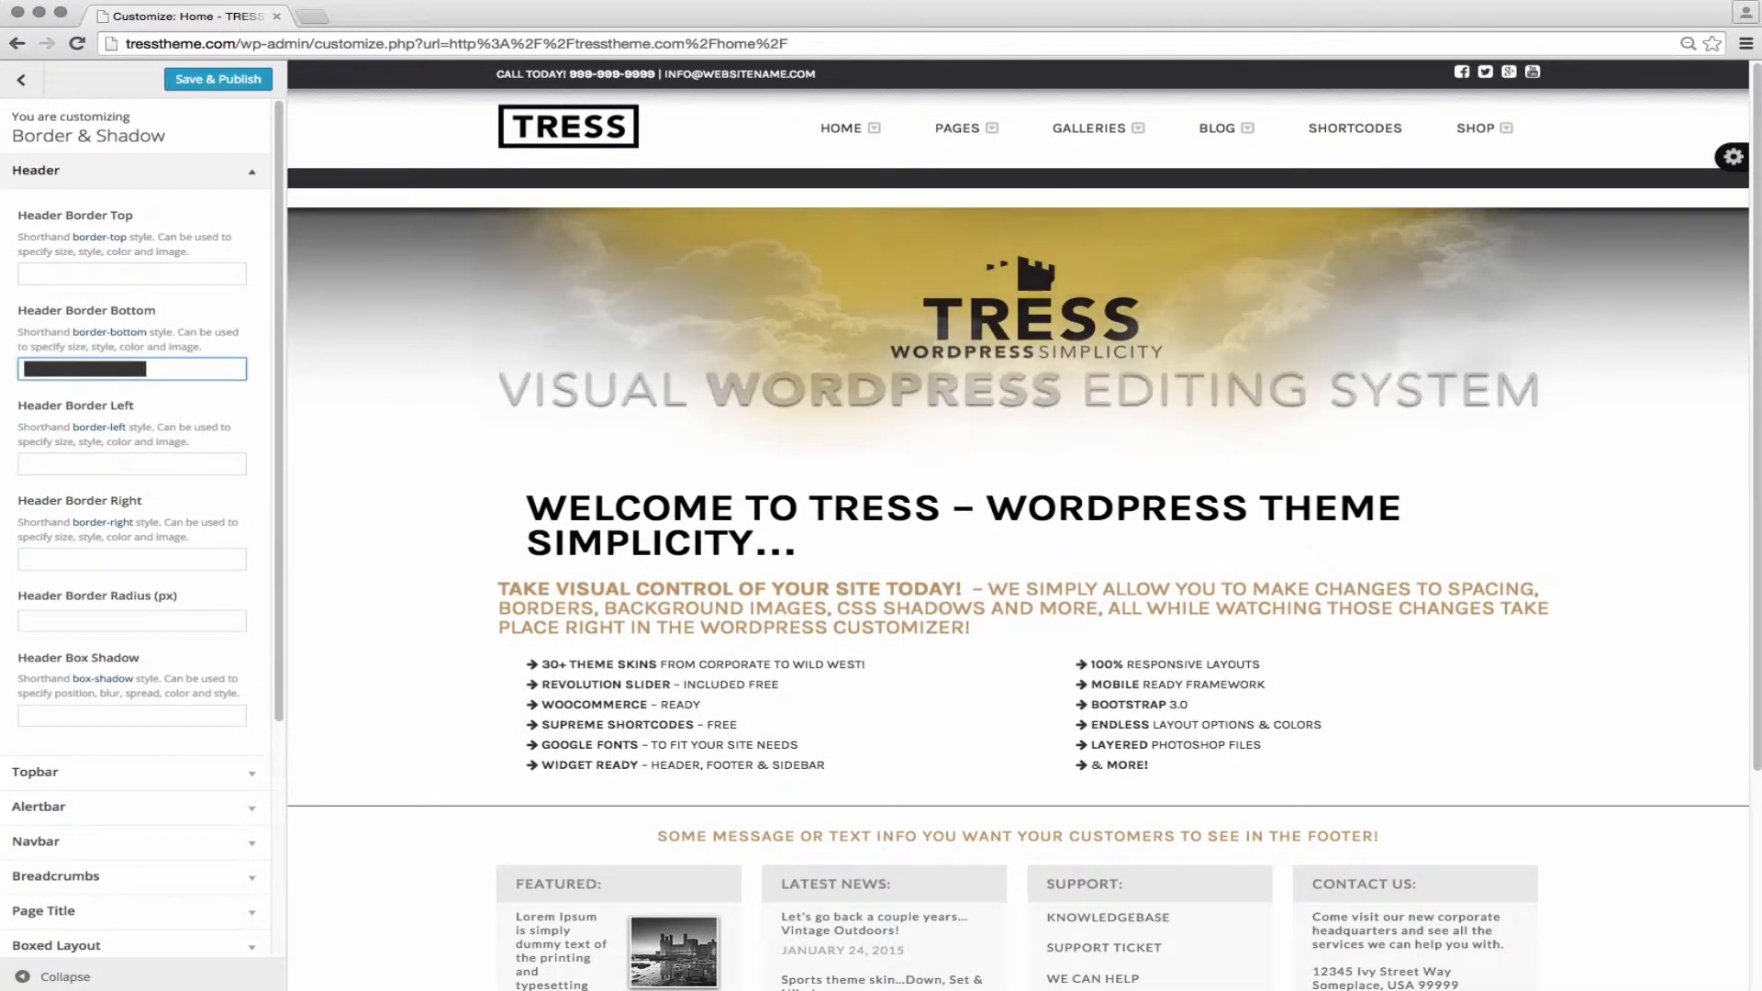
left_click(89, 368)
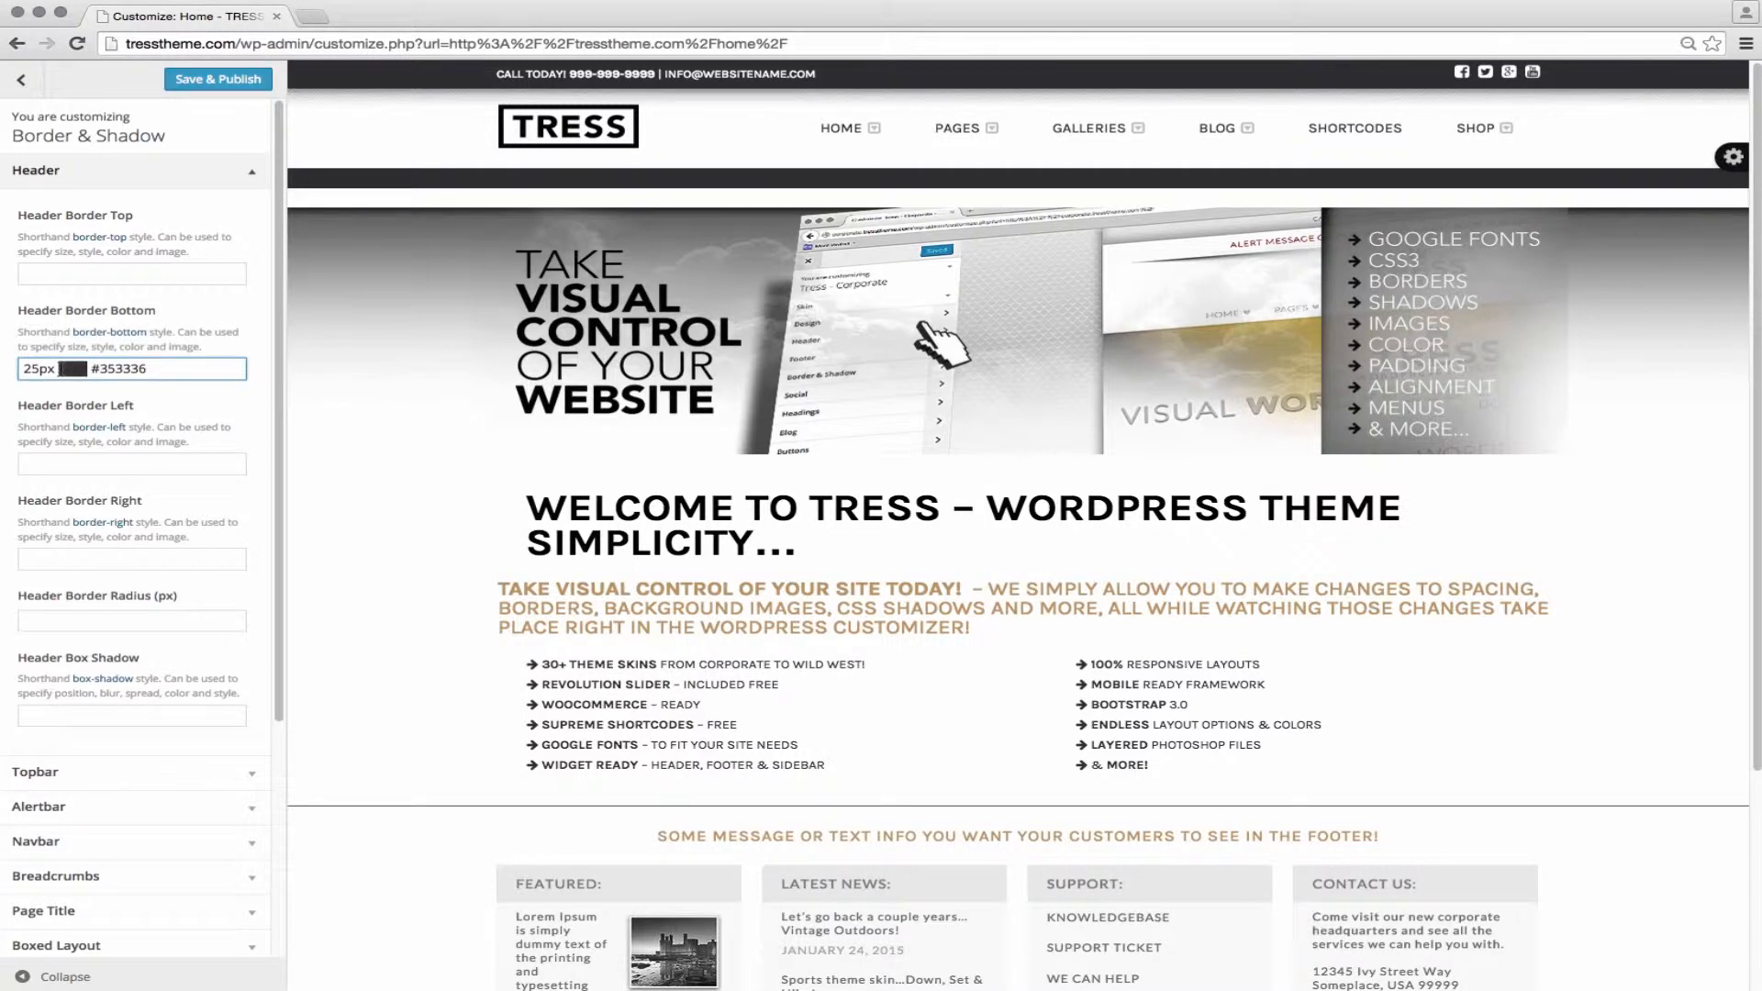
type("shed")
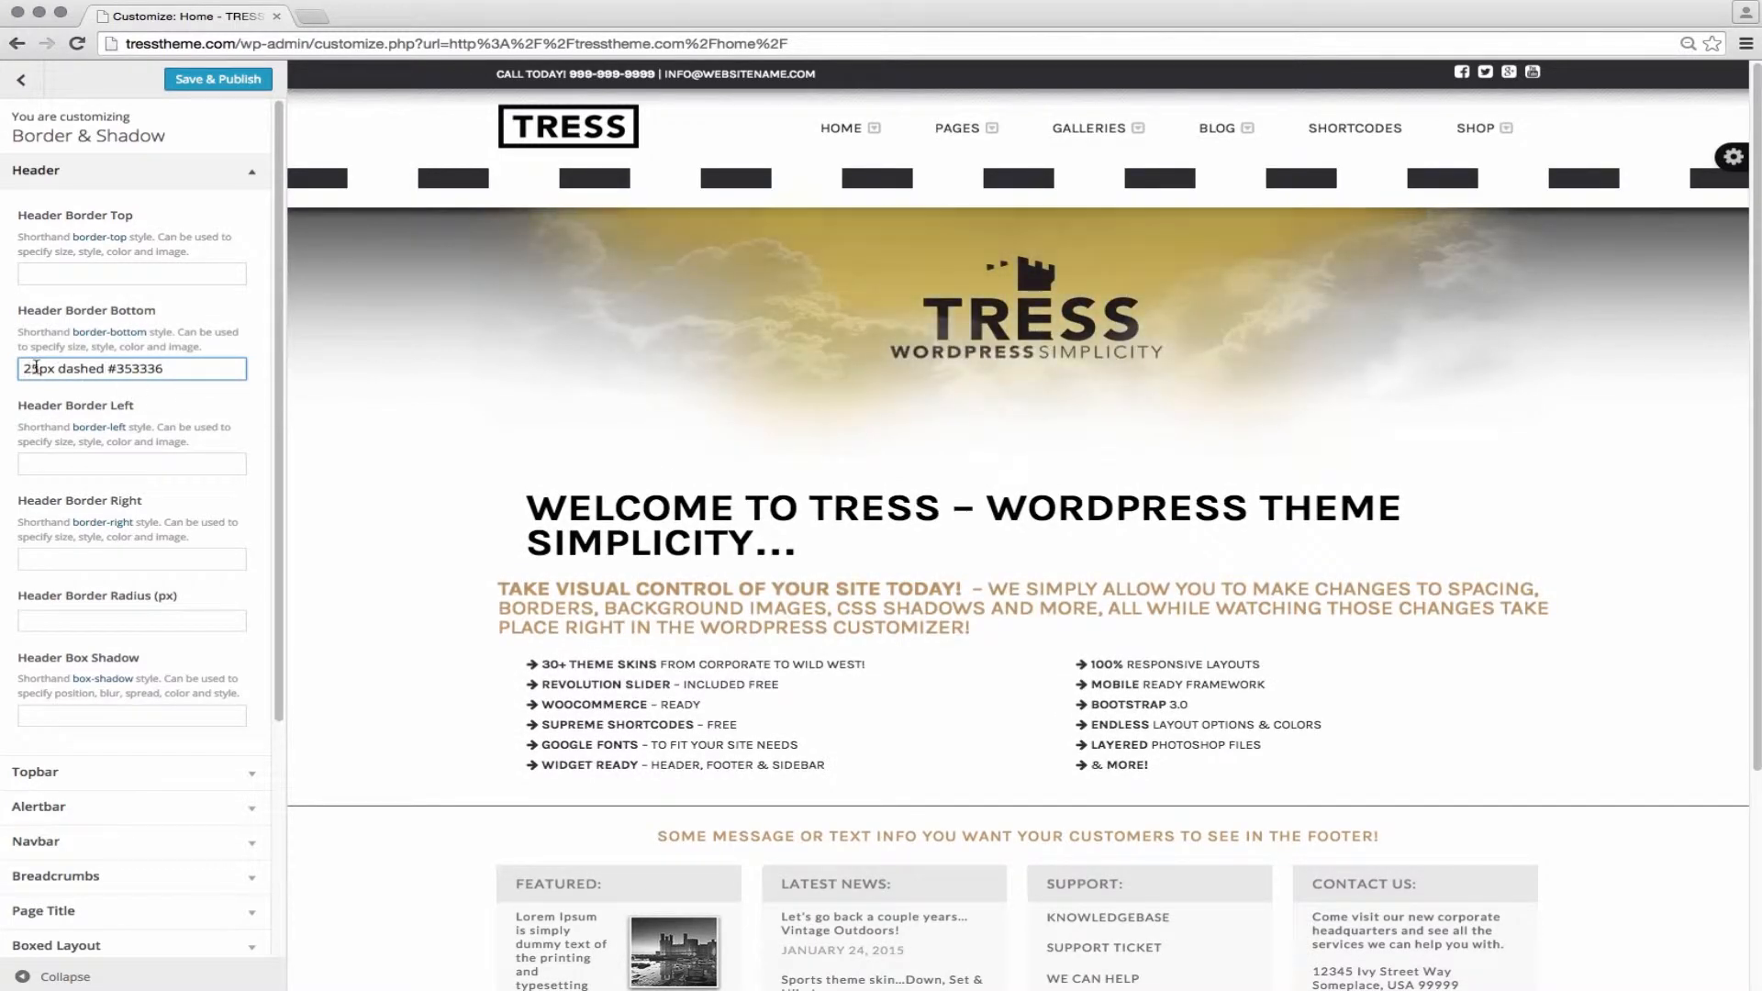
type("2")
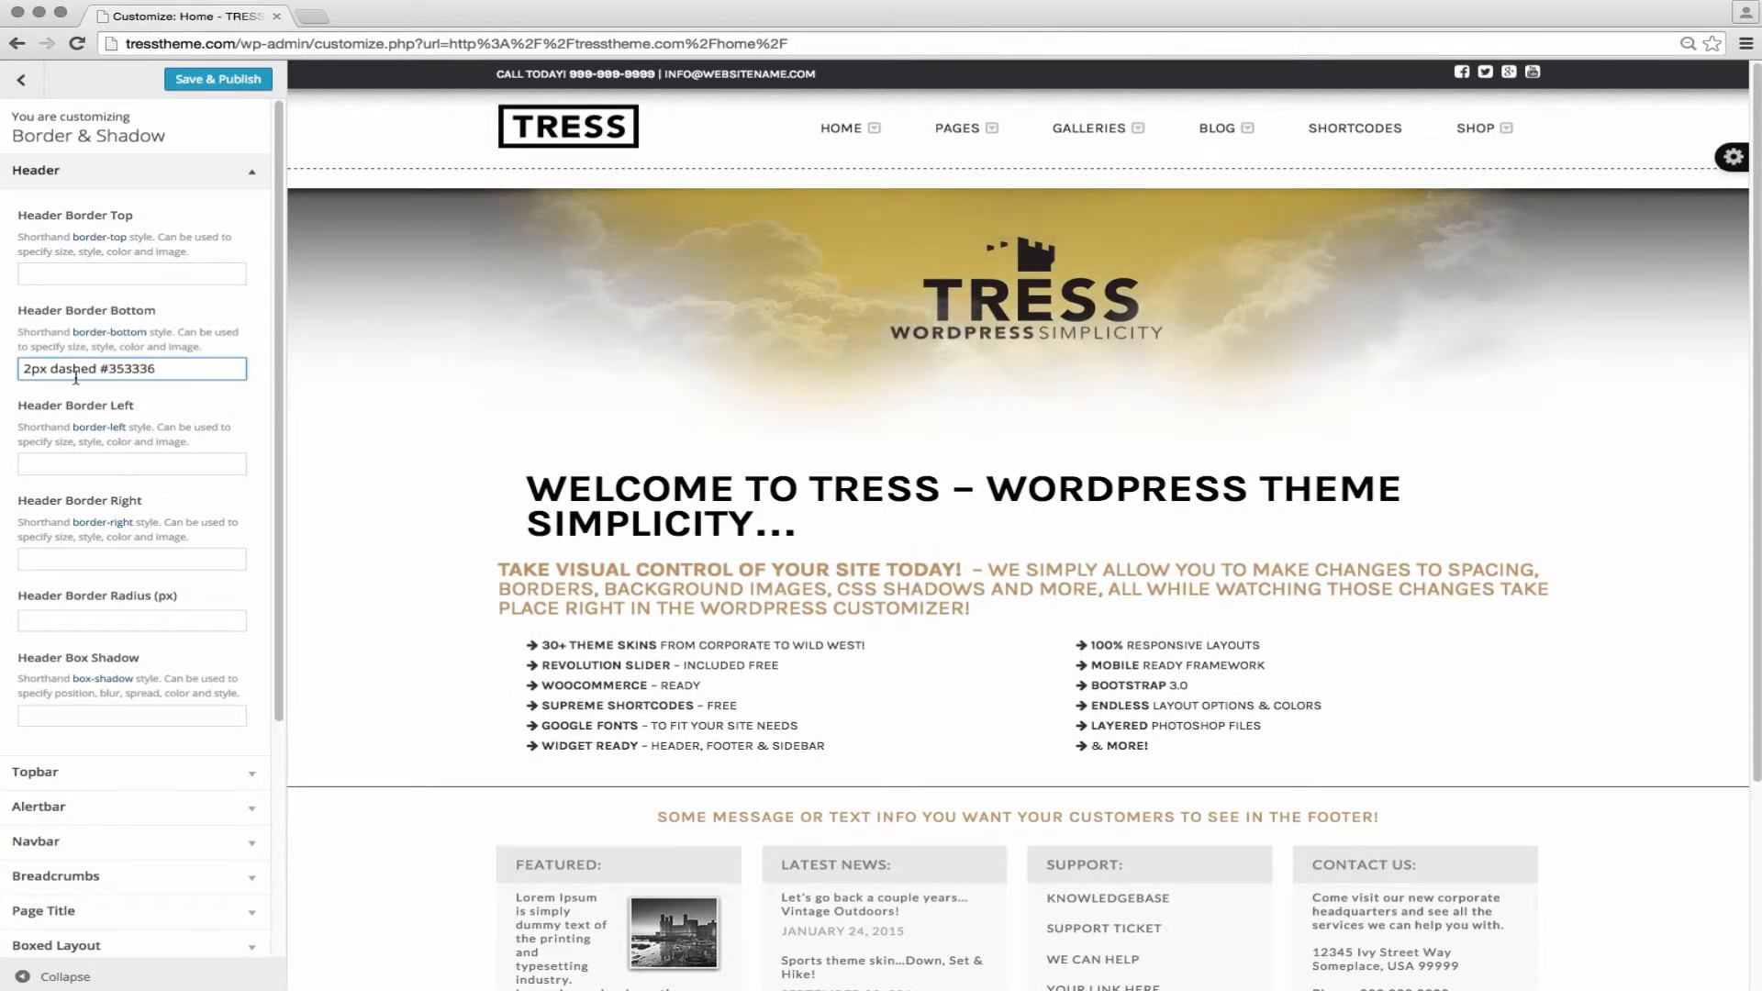
Step: Change the header's bottom border style to dotted and set its width to 4px
left_click_drag(96, 368, 66, 367)
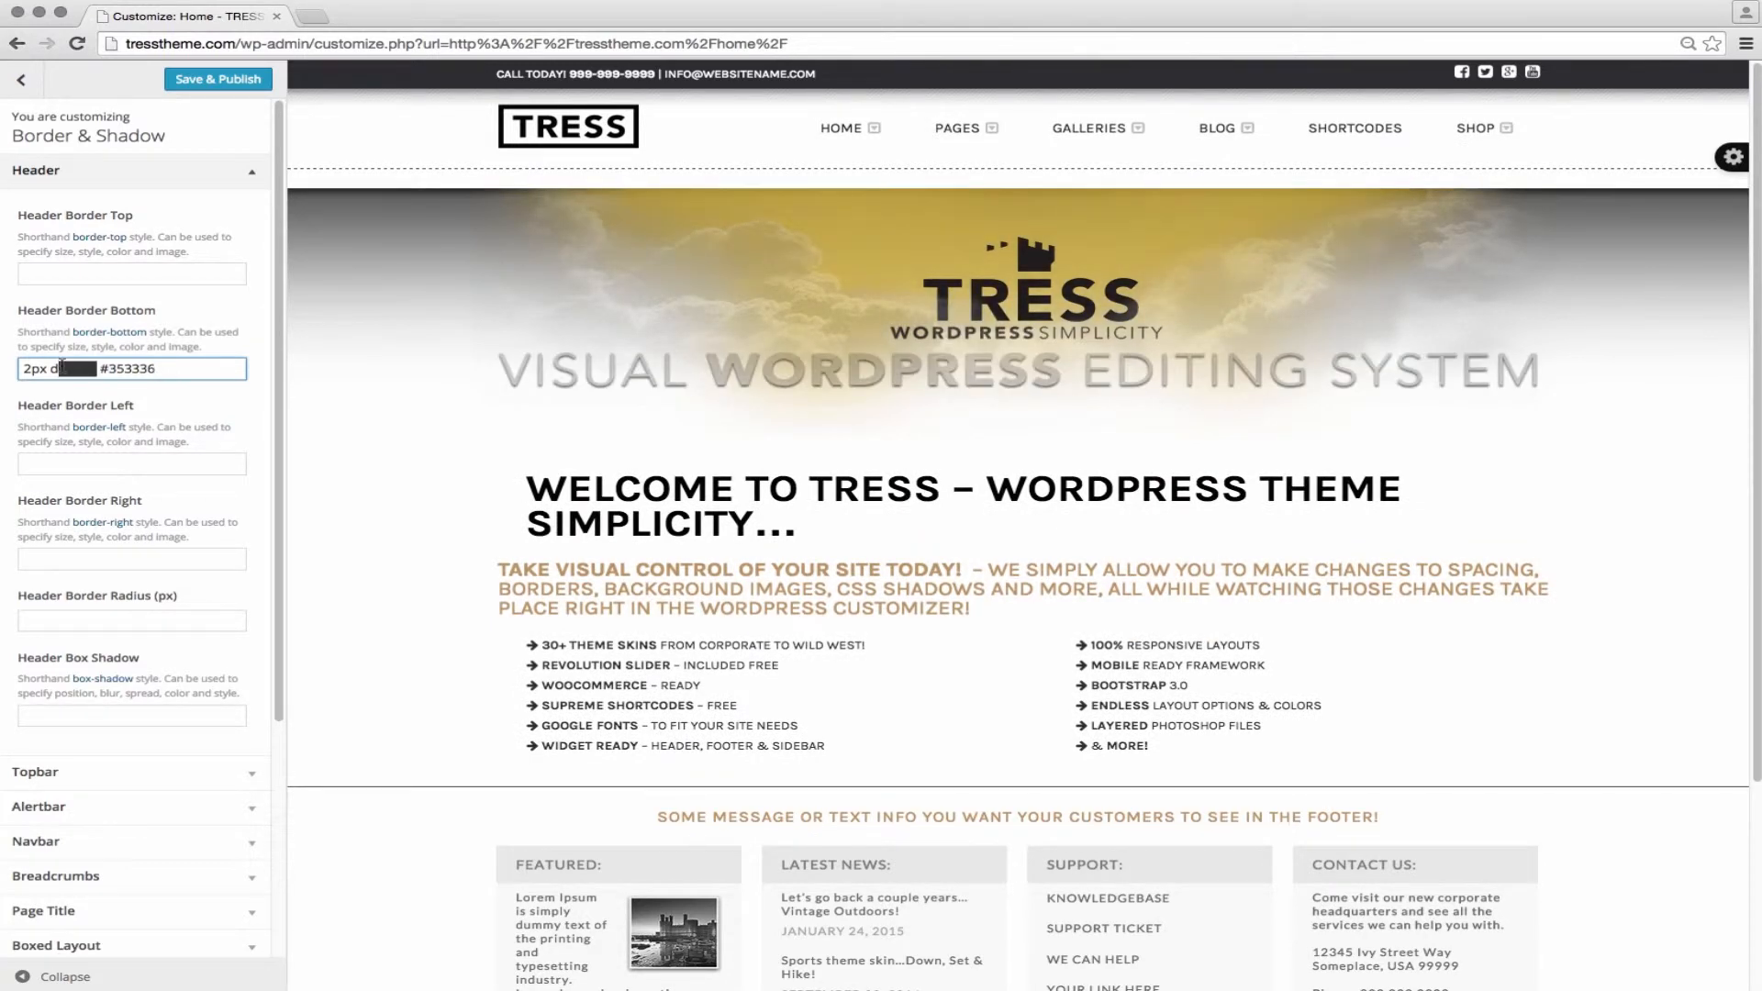
type("otted")
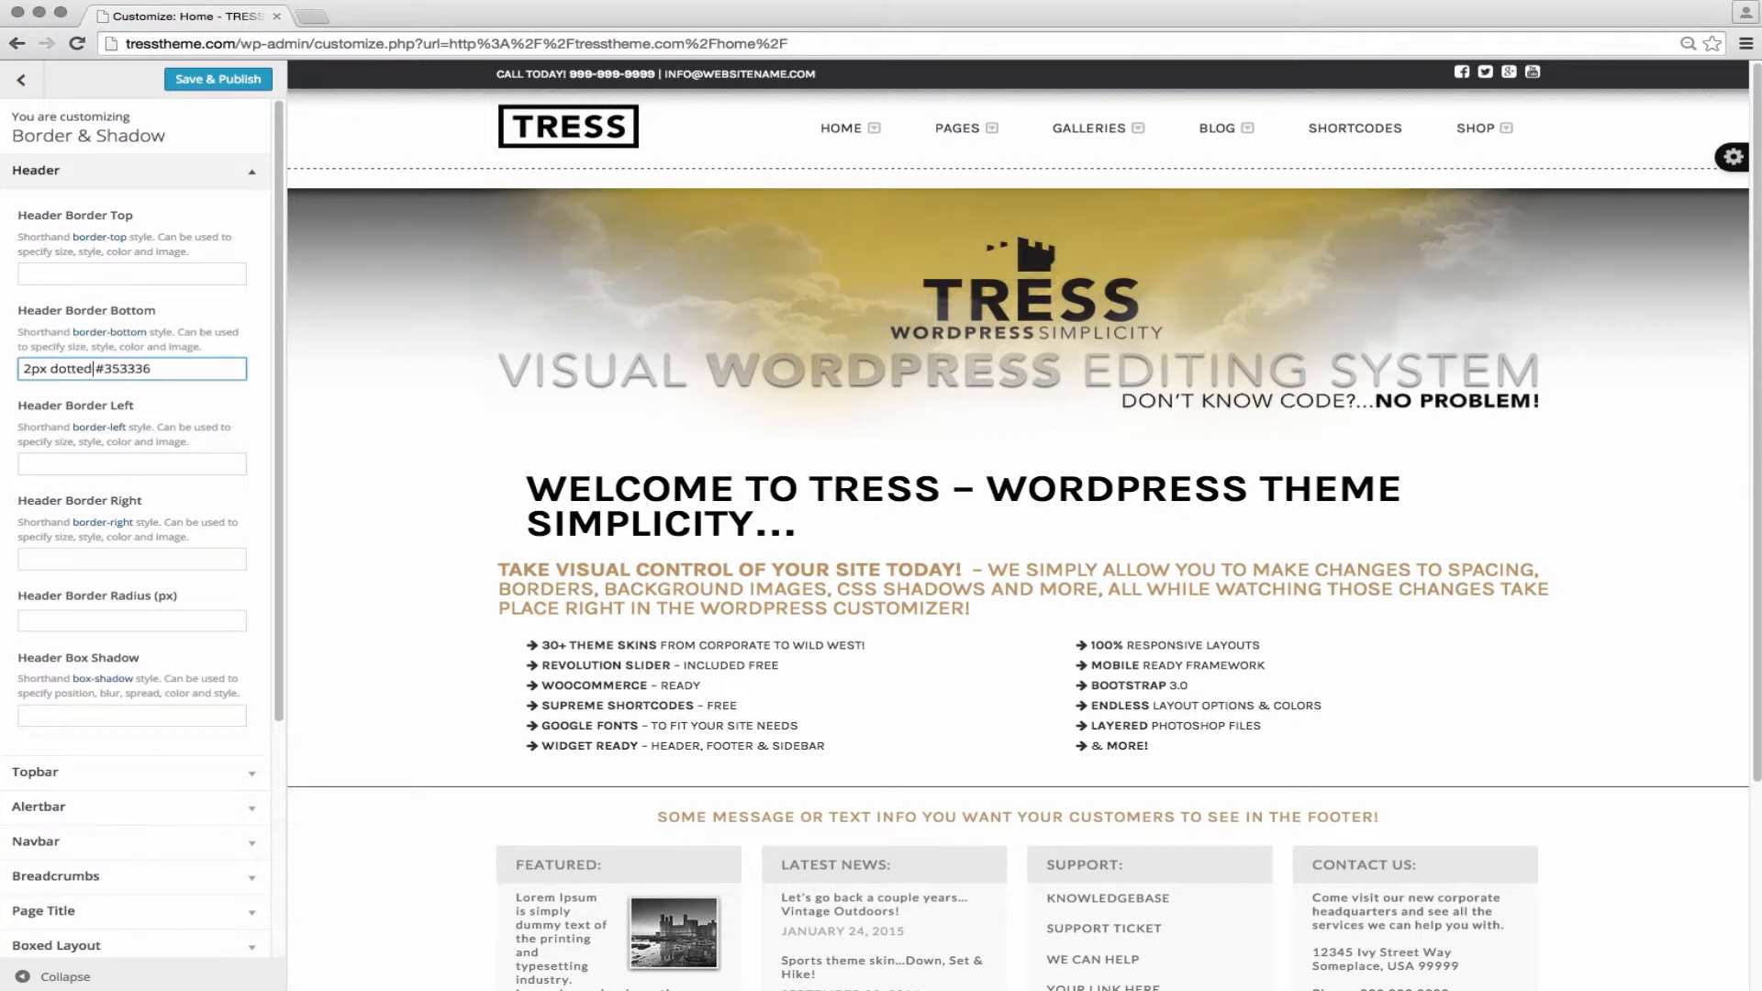
left_click(181, 393)
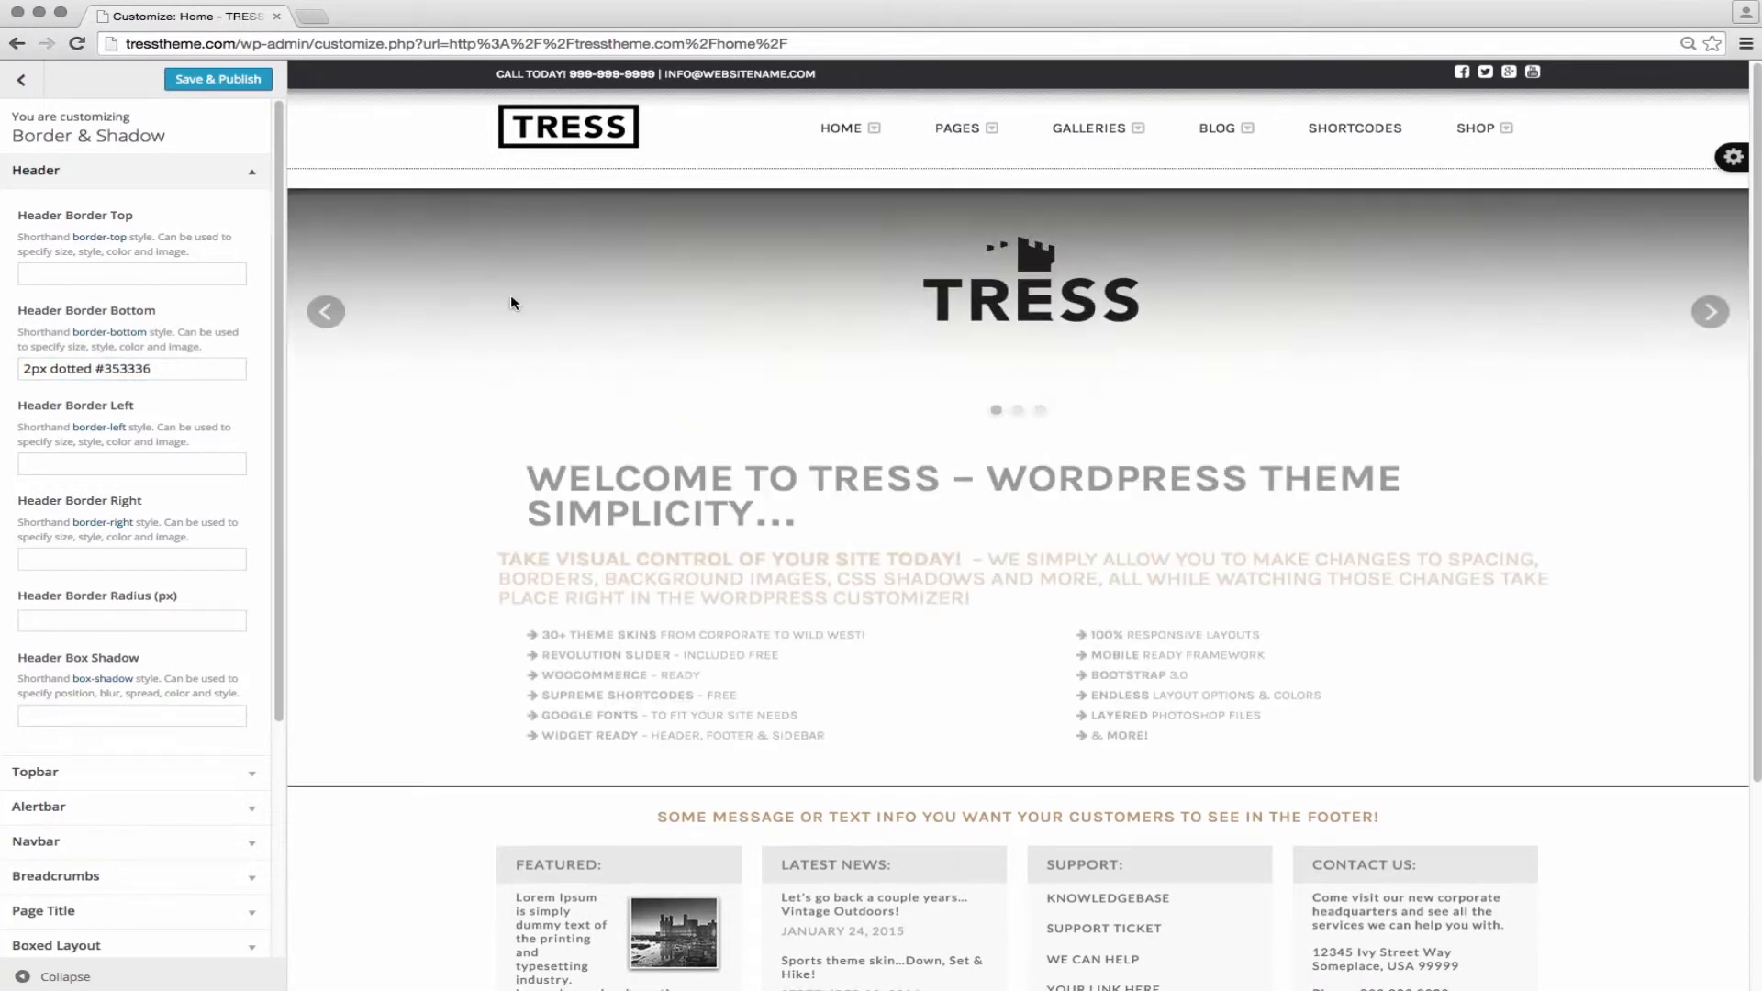
left_click(27, 368)
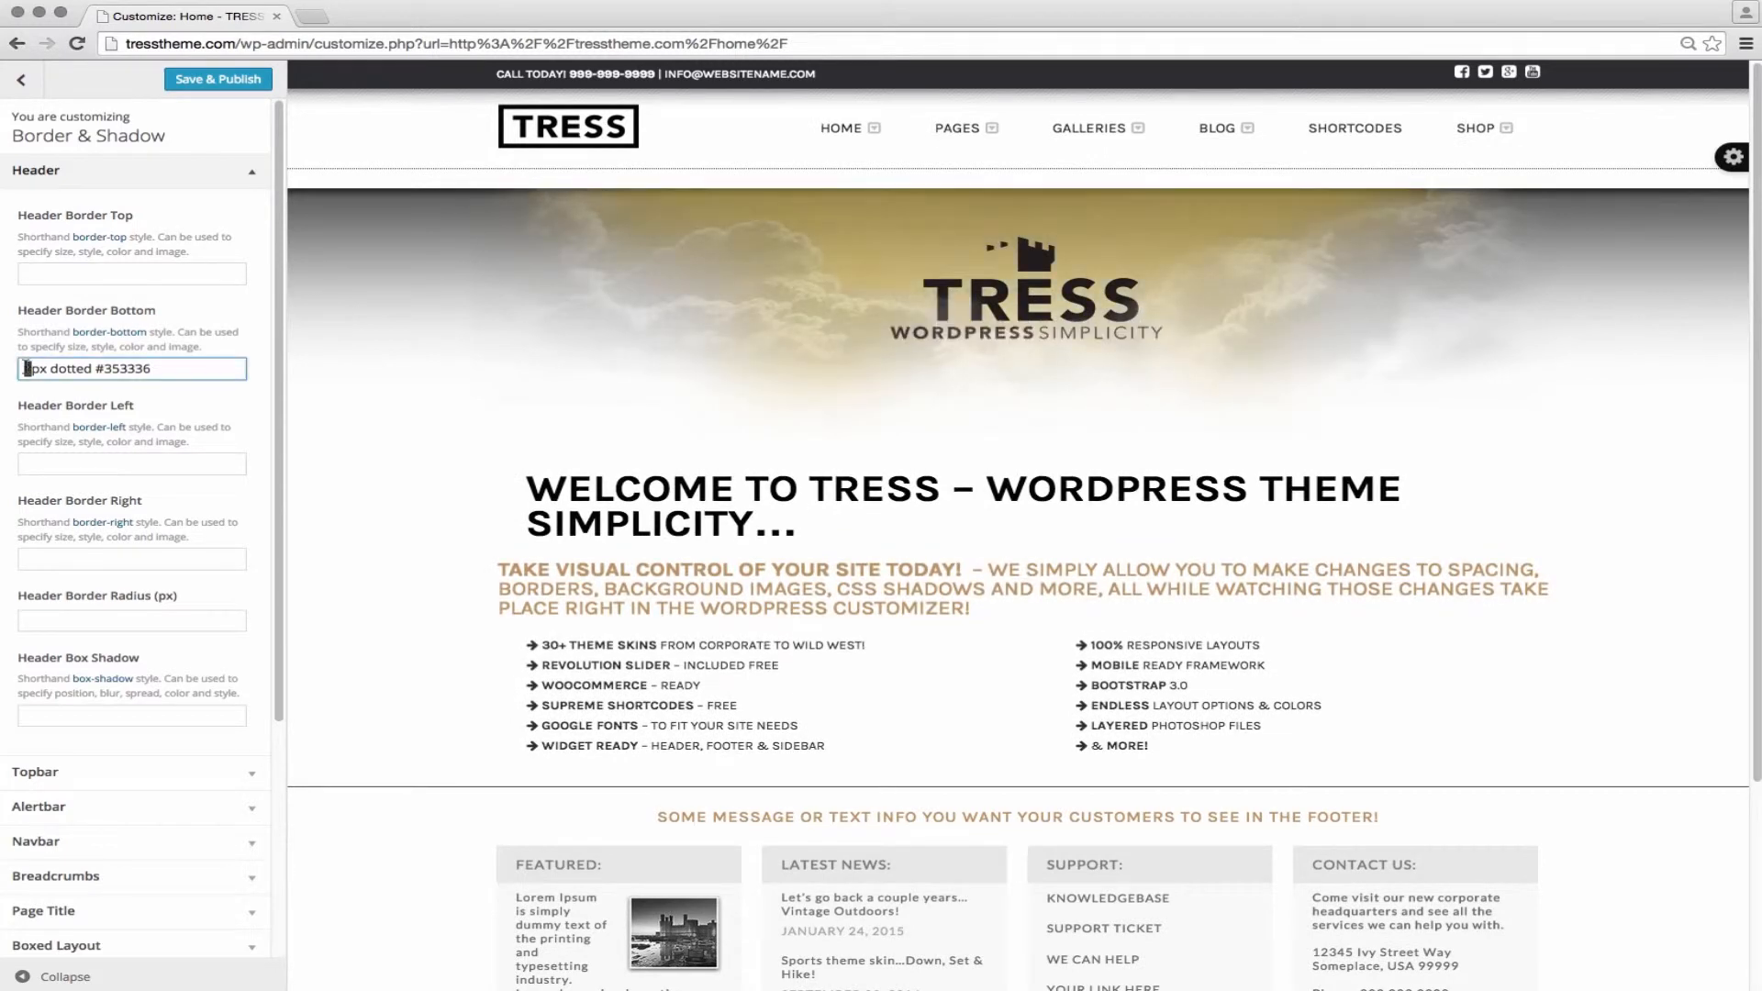
left_click(200, 407)
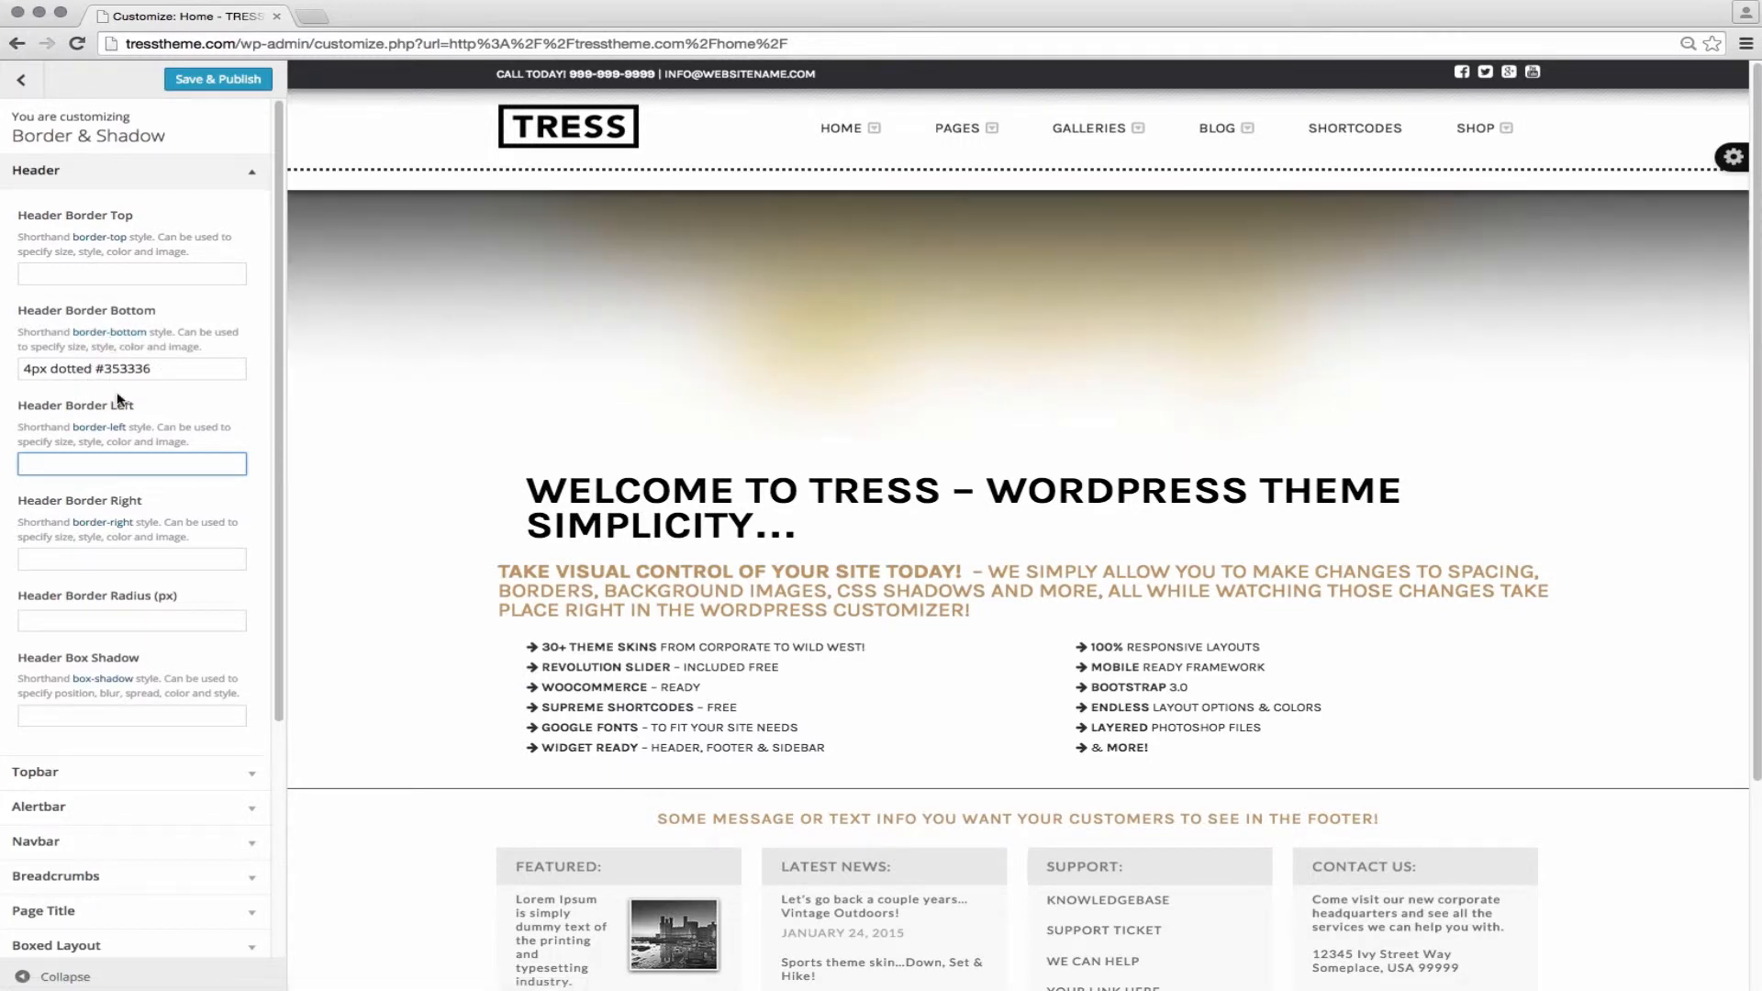
Step: Copy the Header Border Bottom value, 4px dotted #353336, into Header Border Top and collapse the Header settings
triple_click(161, 372)
key("super+c")
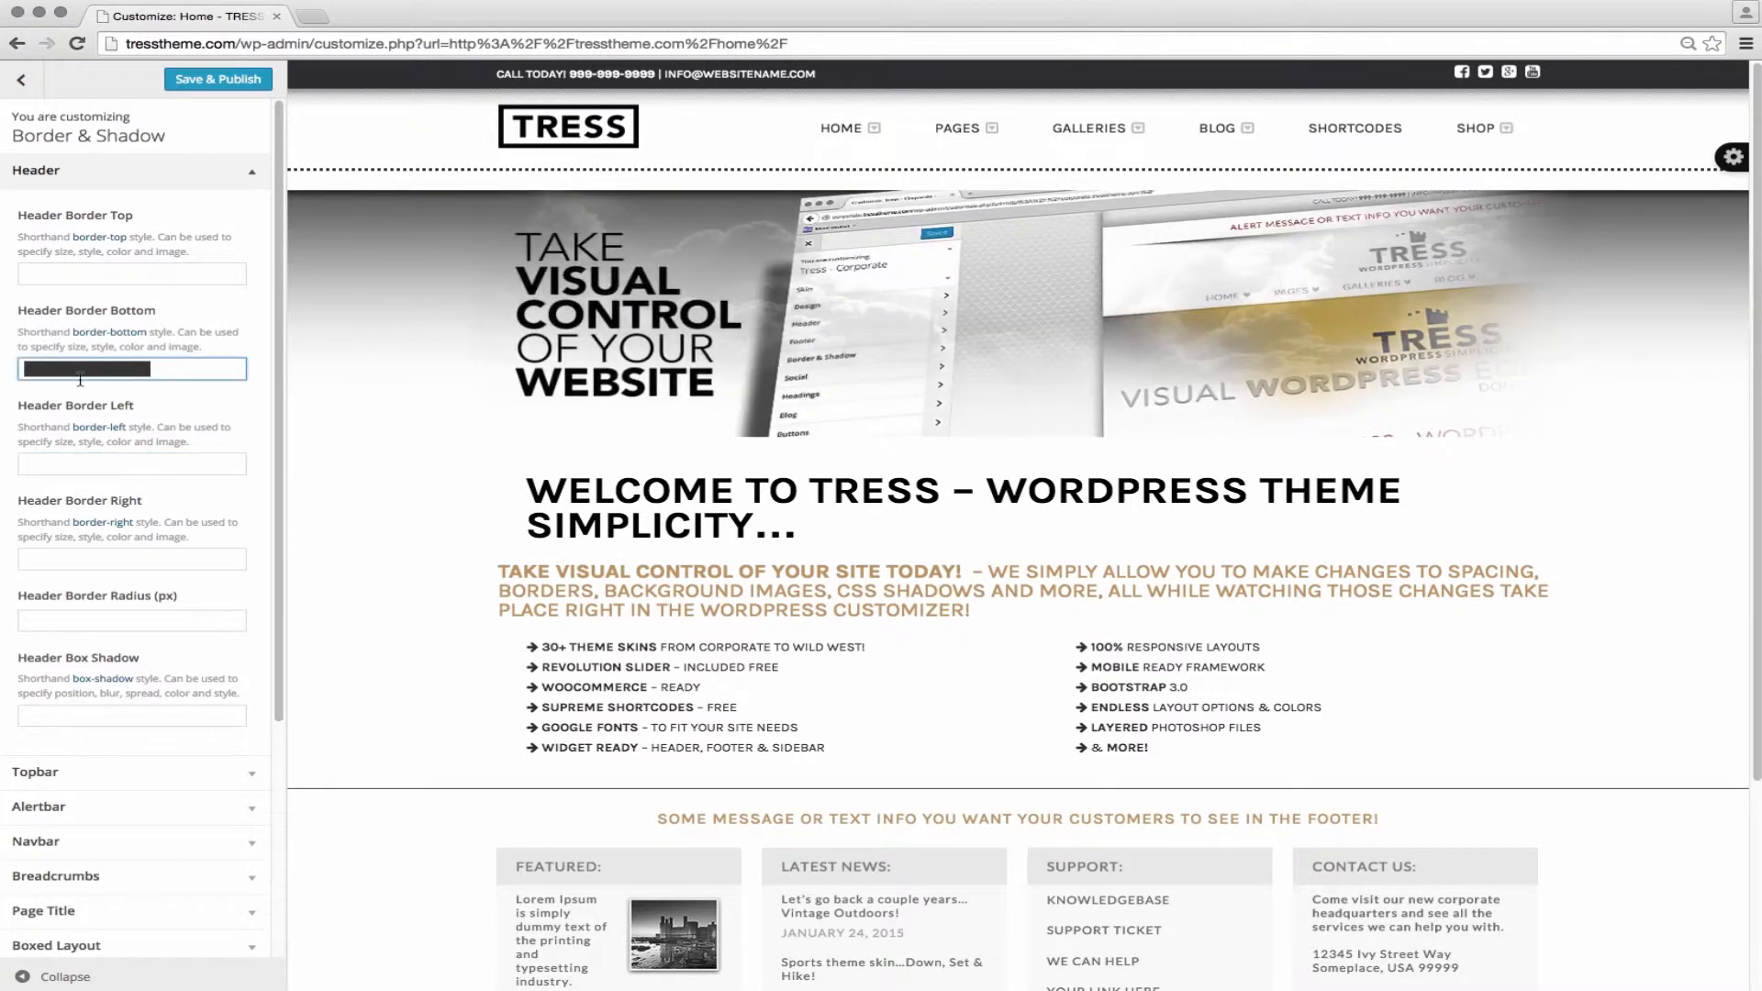
left_click(84, 272)
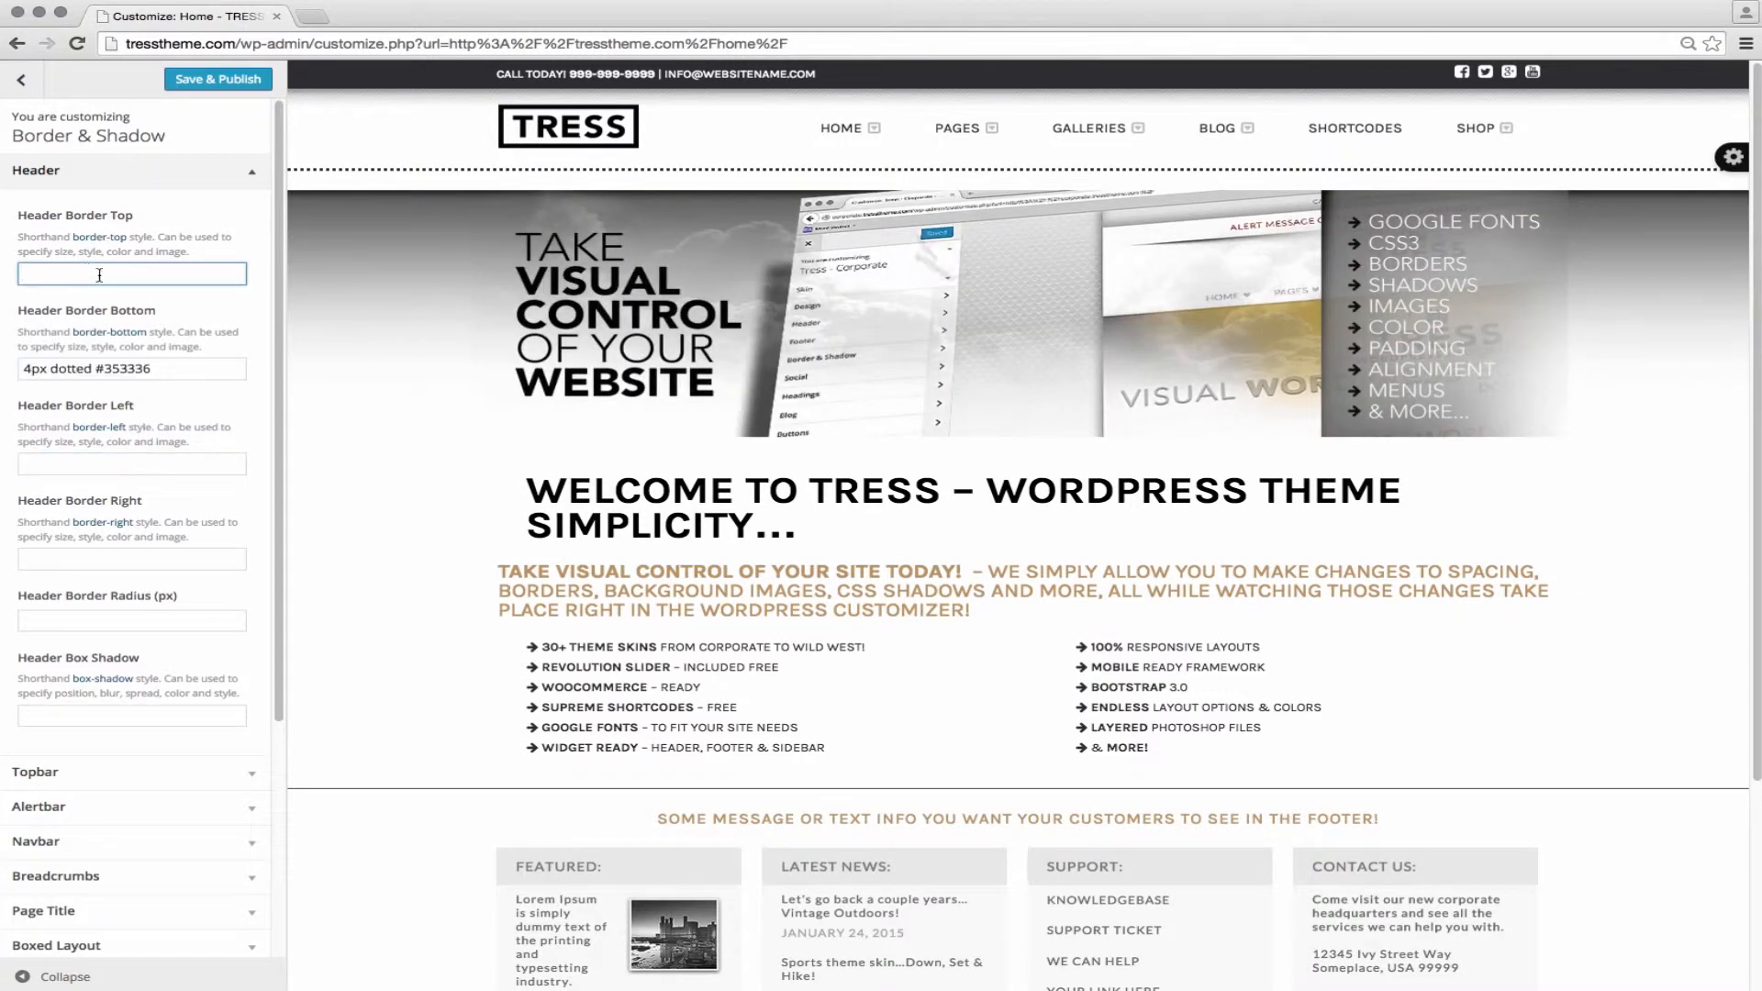
key("super+v")
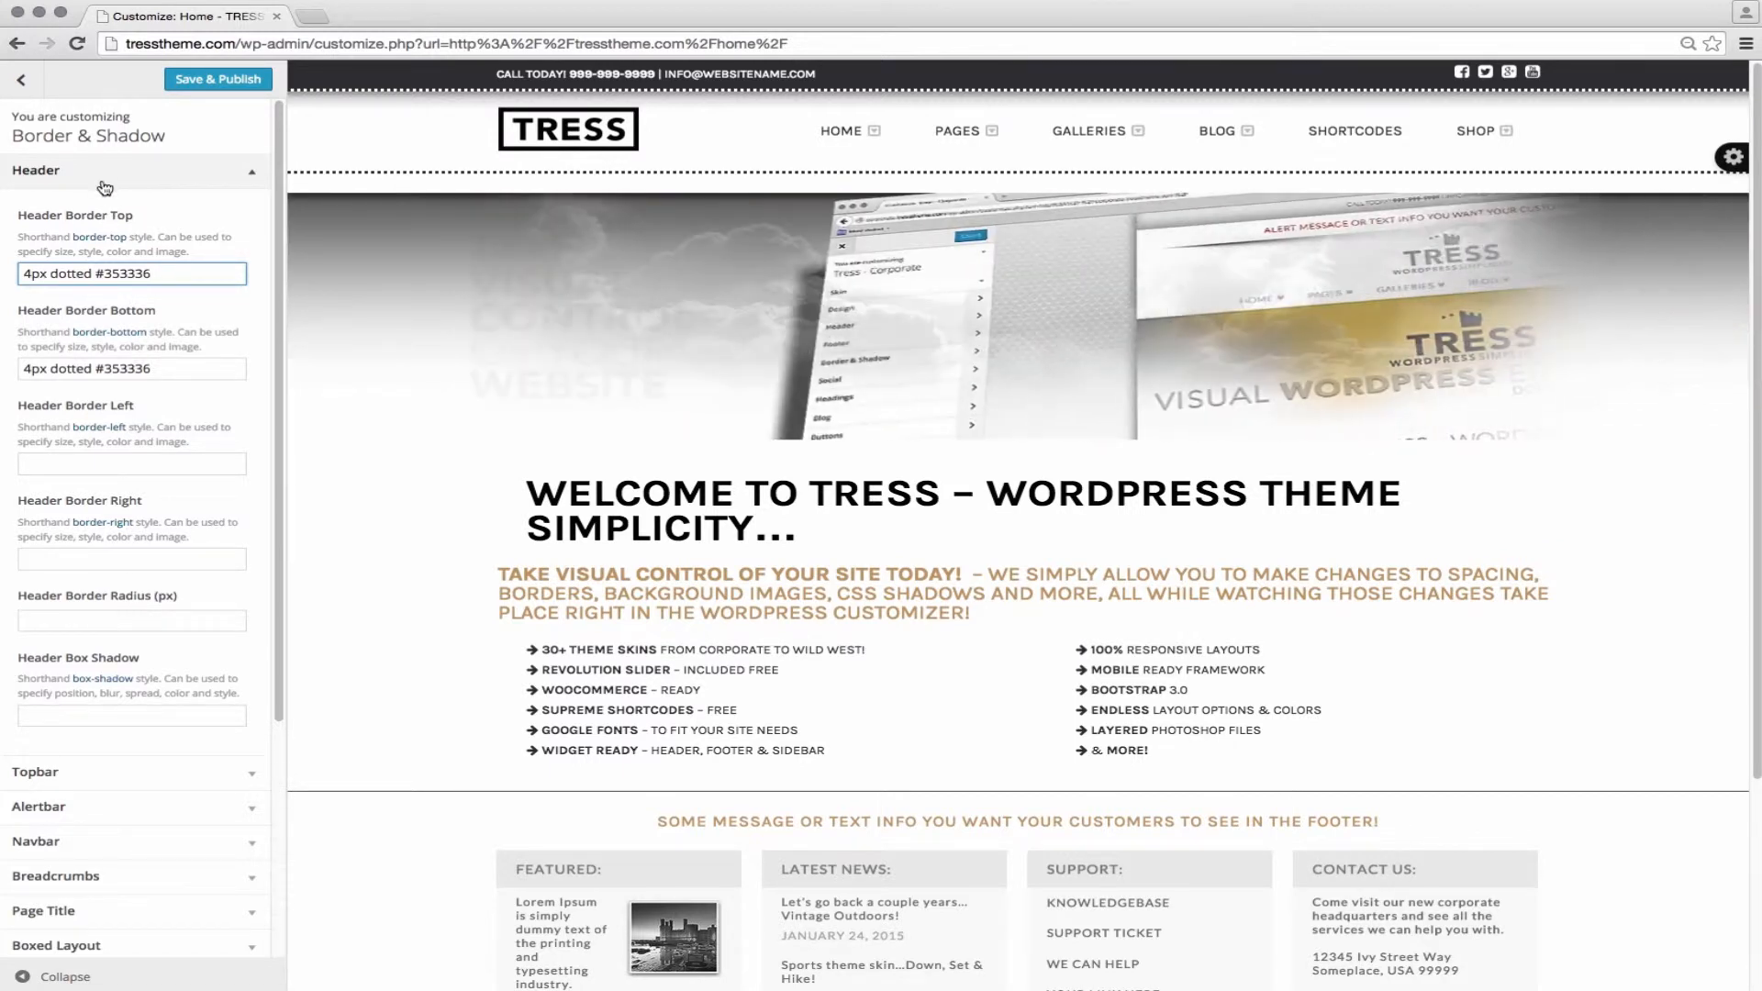
left_click(136, 182)
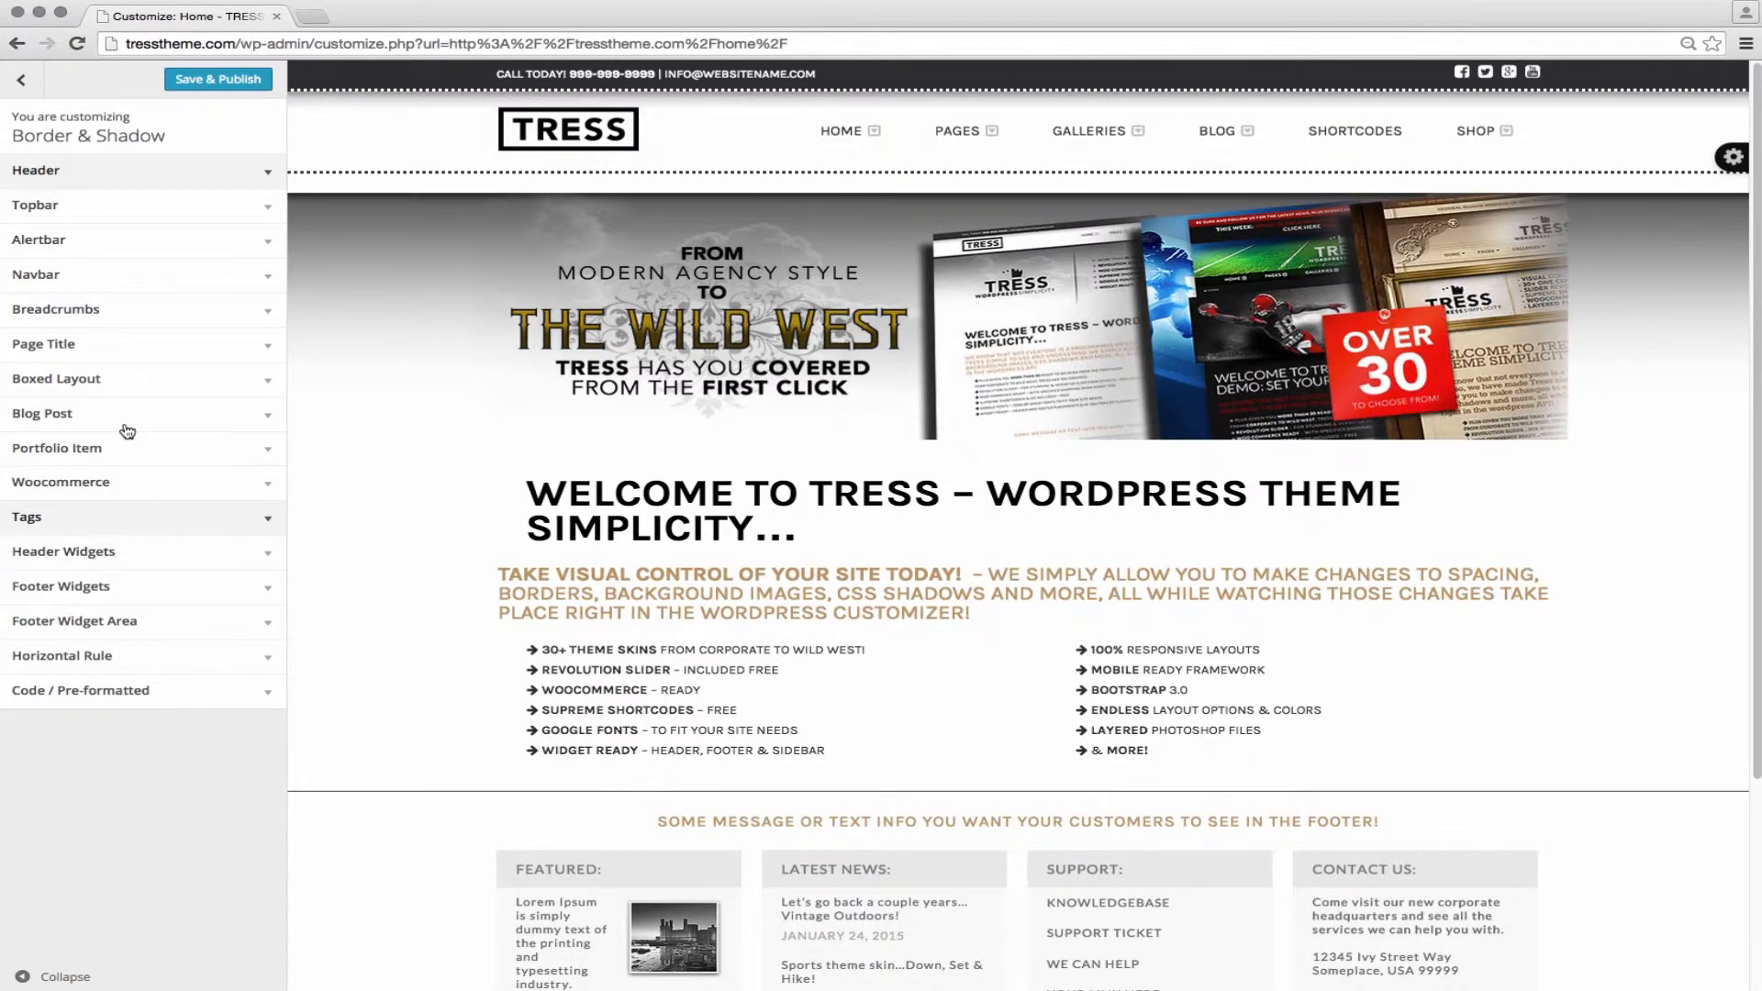
Step: Copy the Boxed Layout Box Shadow value, 0px 2px 5px 5px rgba(0,0,0,0.1), into Header Box Shadow
left_click(89, 182)
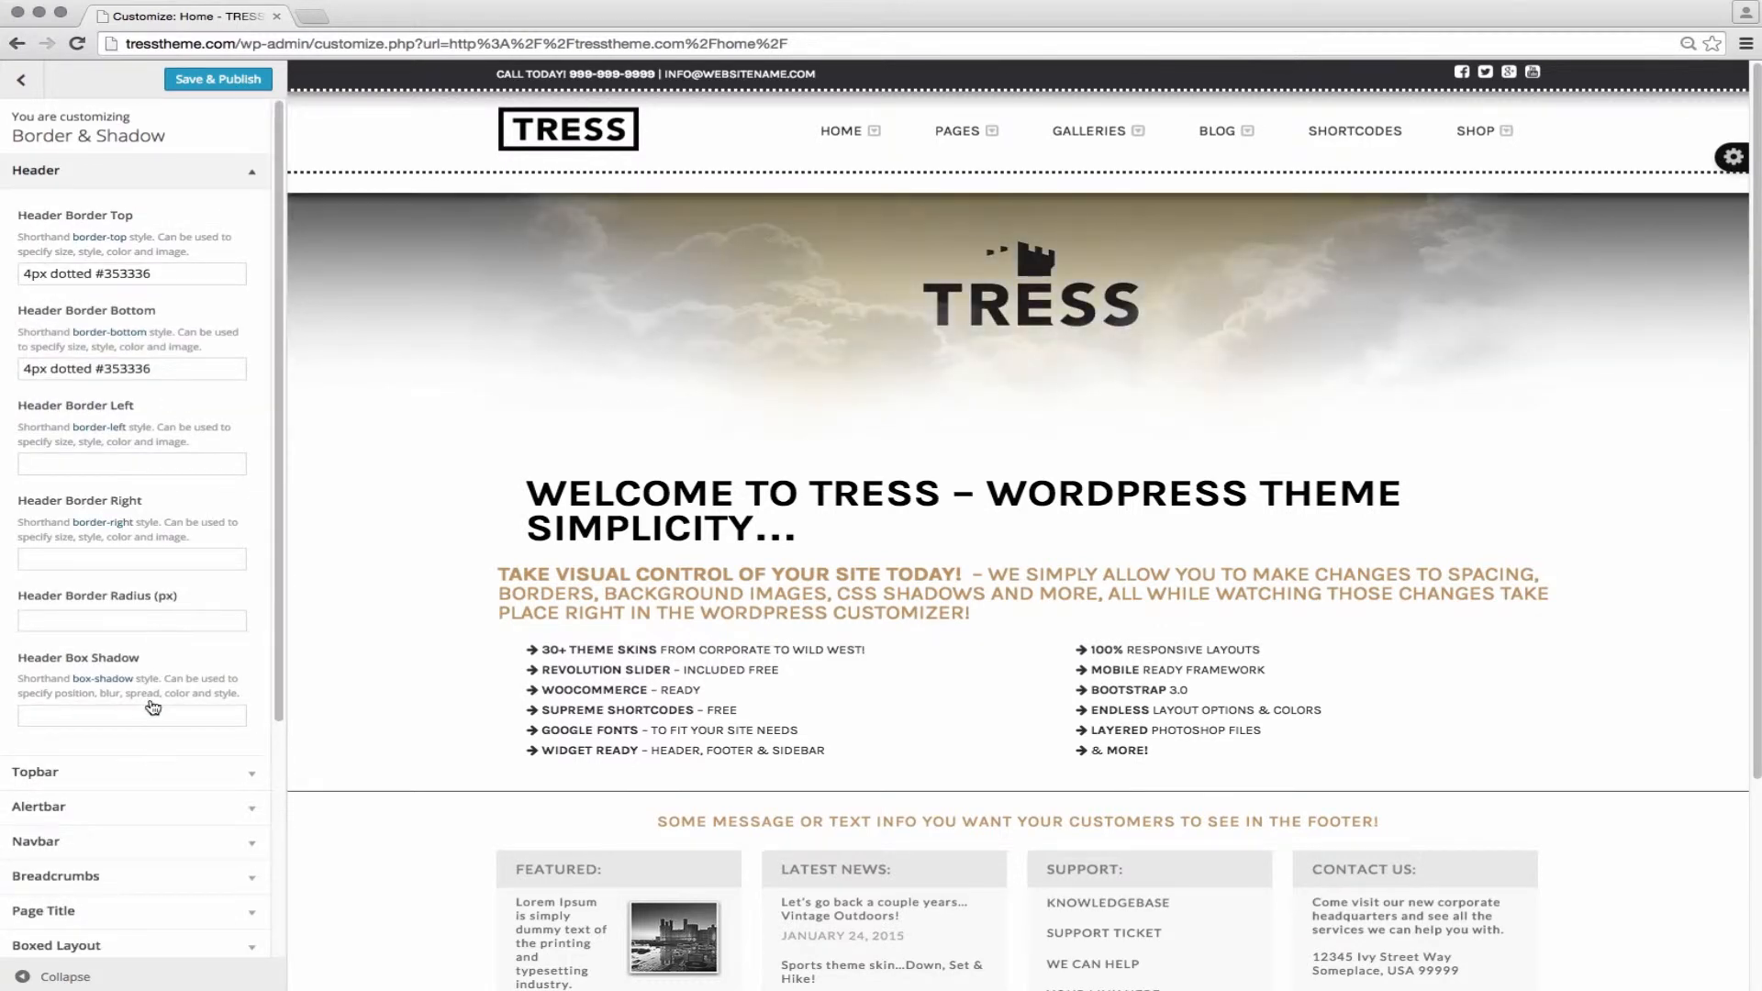
left_click(128, 717)
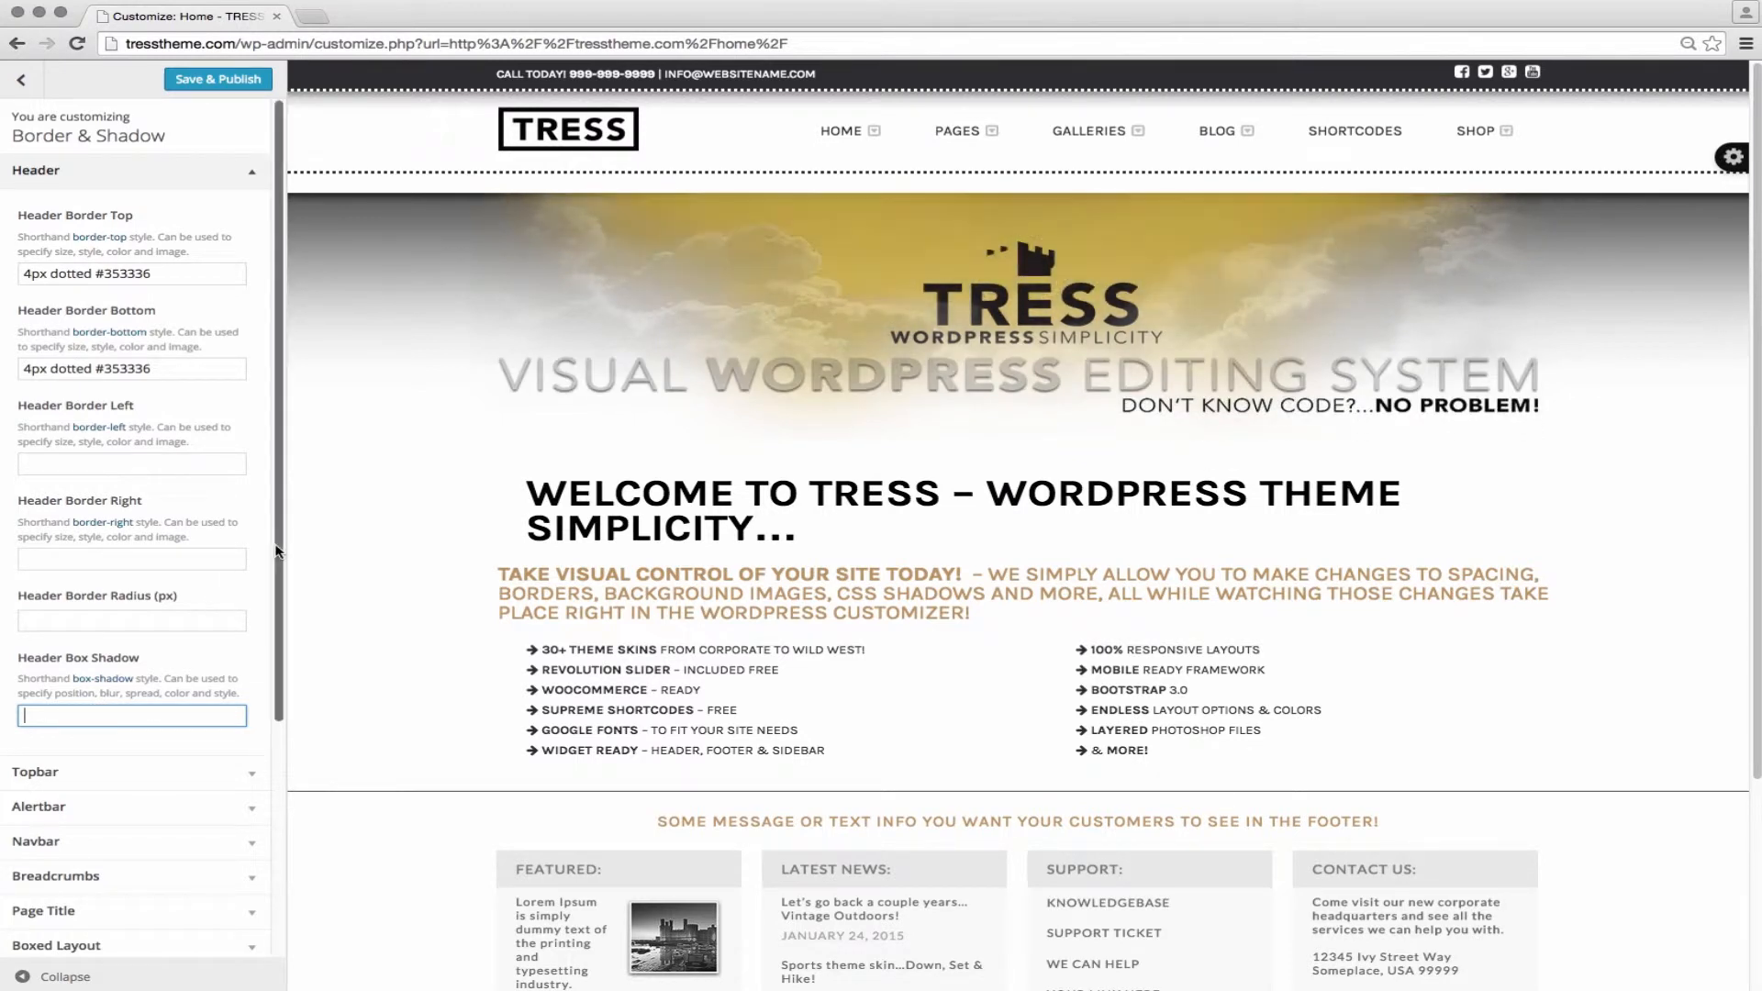
left_click(88, 176)
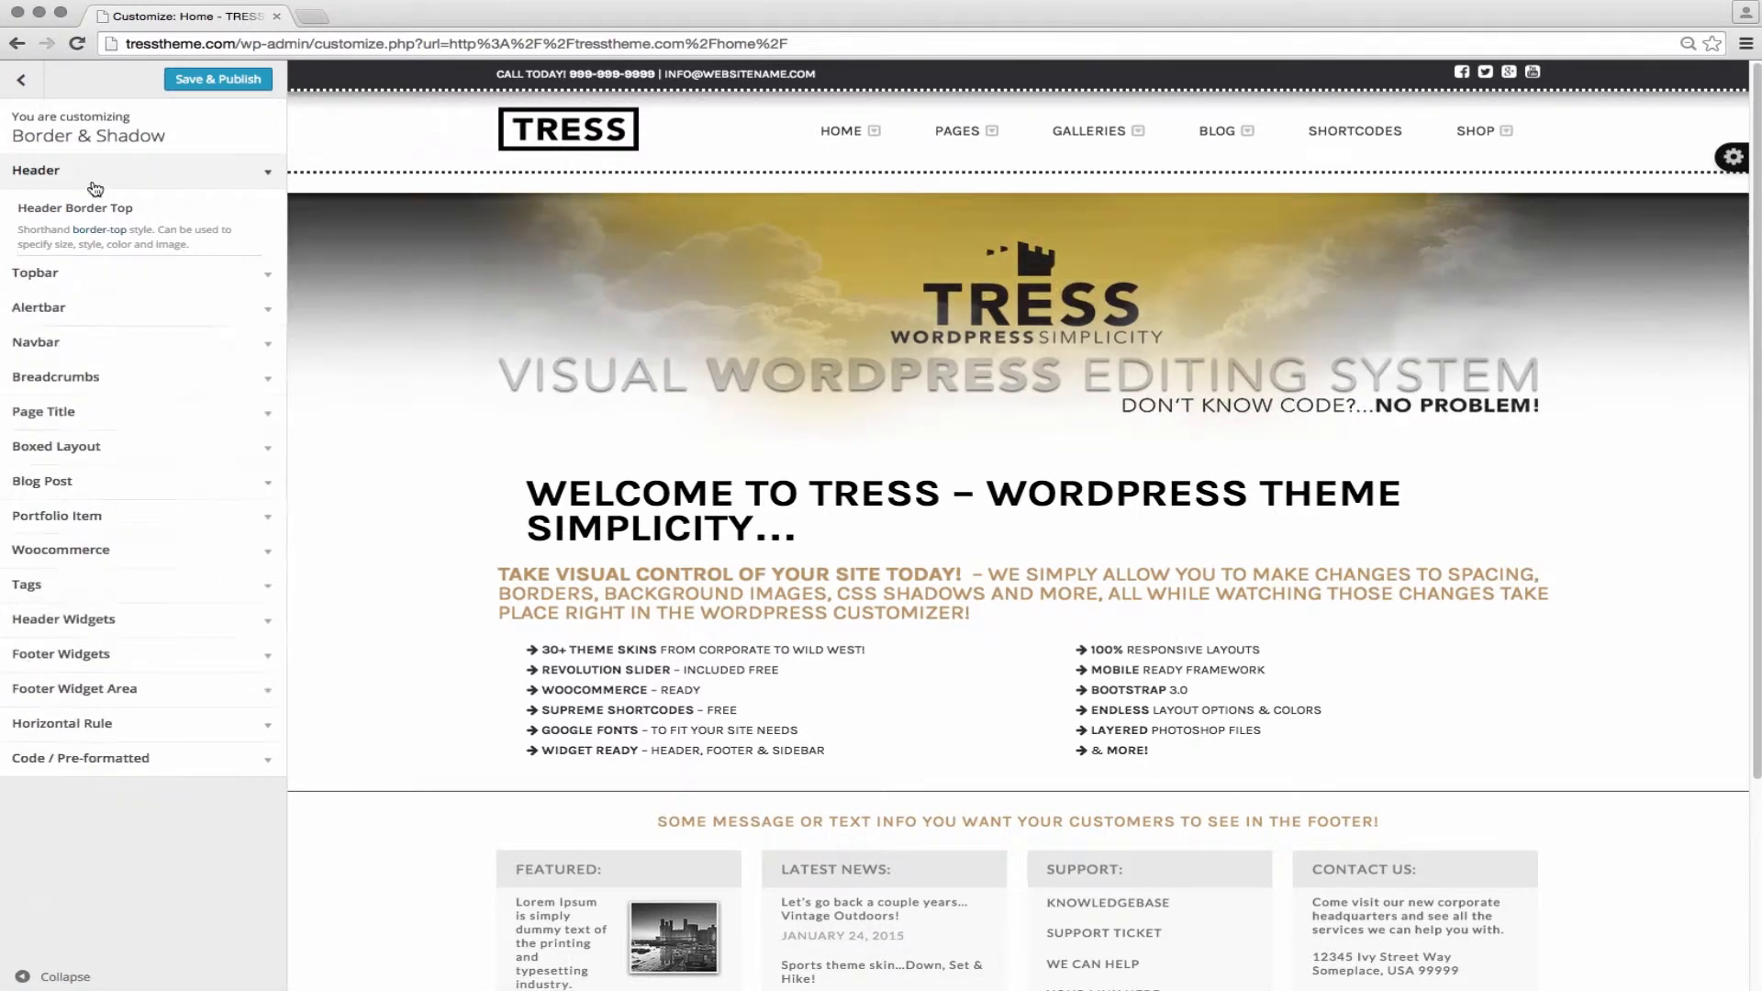
left_click(92, 376)
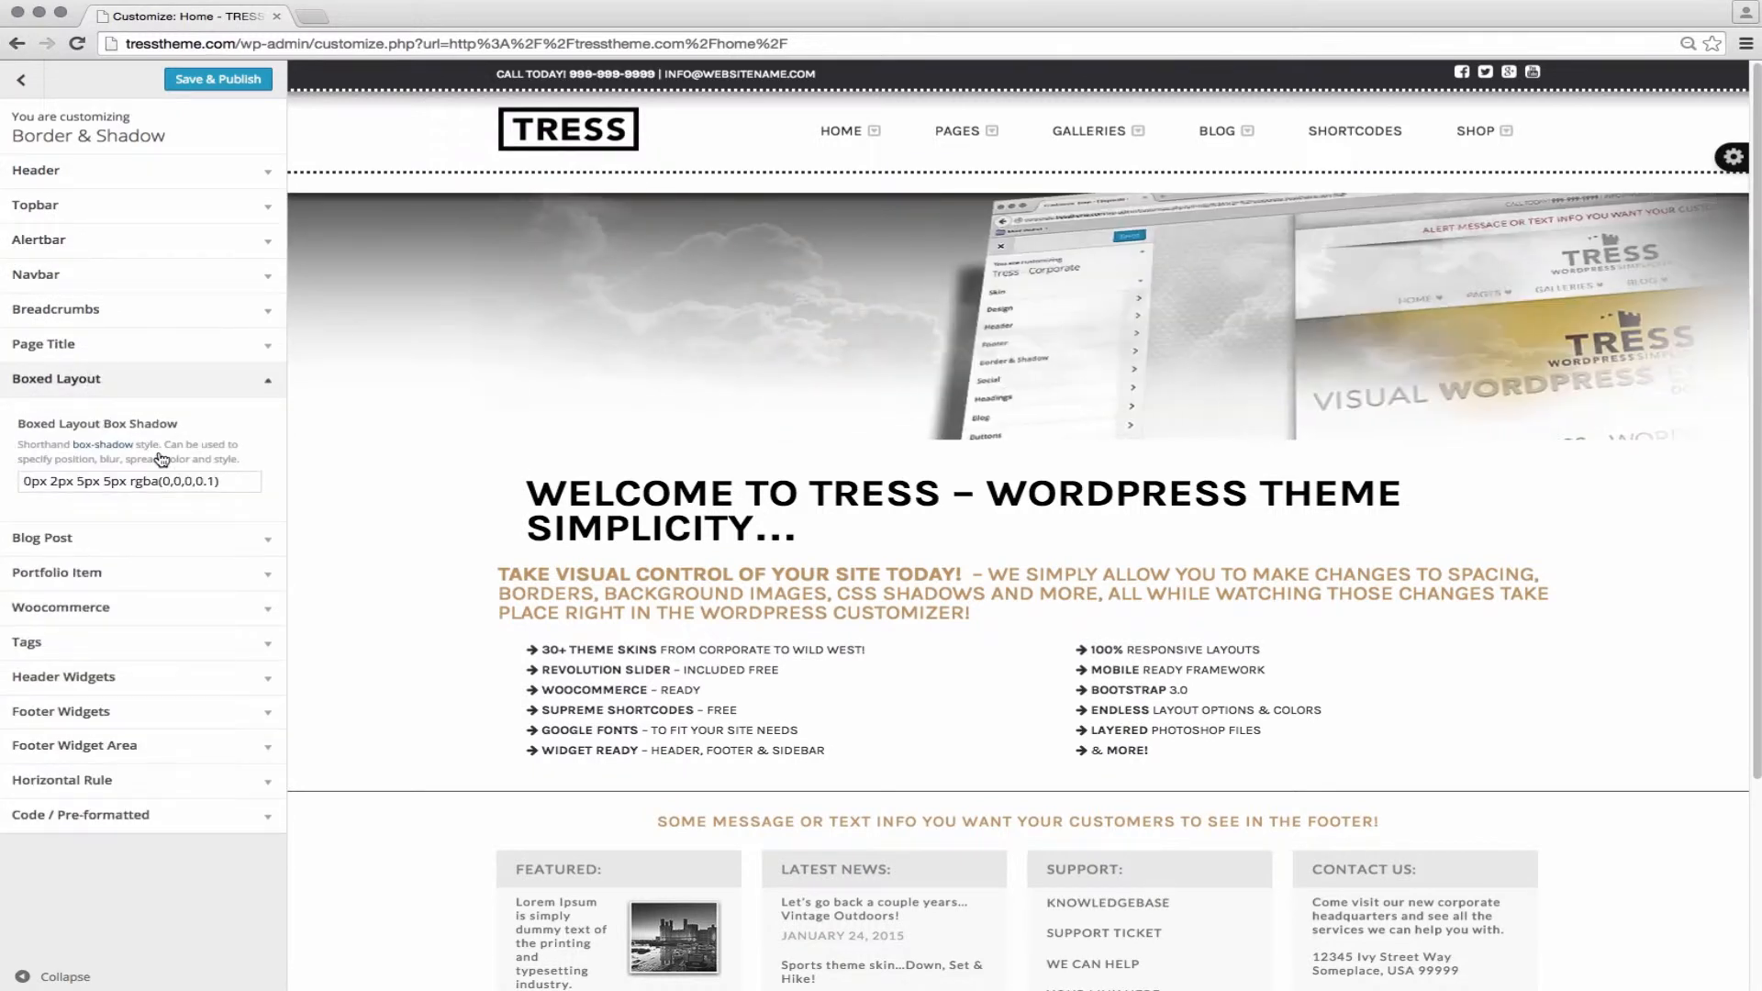
left_click_drag(221, 482, 6, 459)
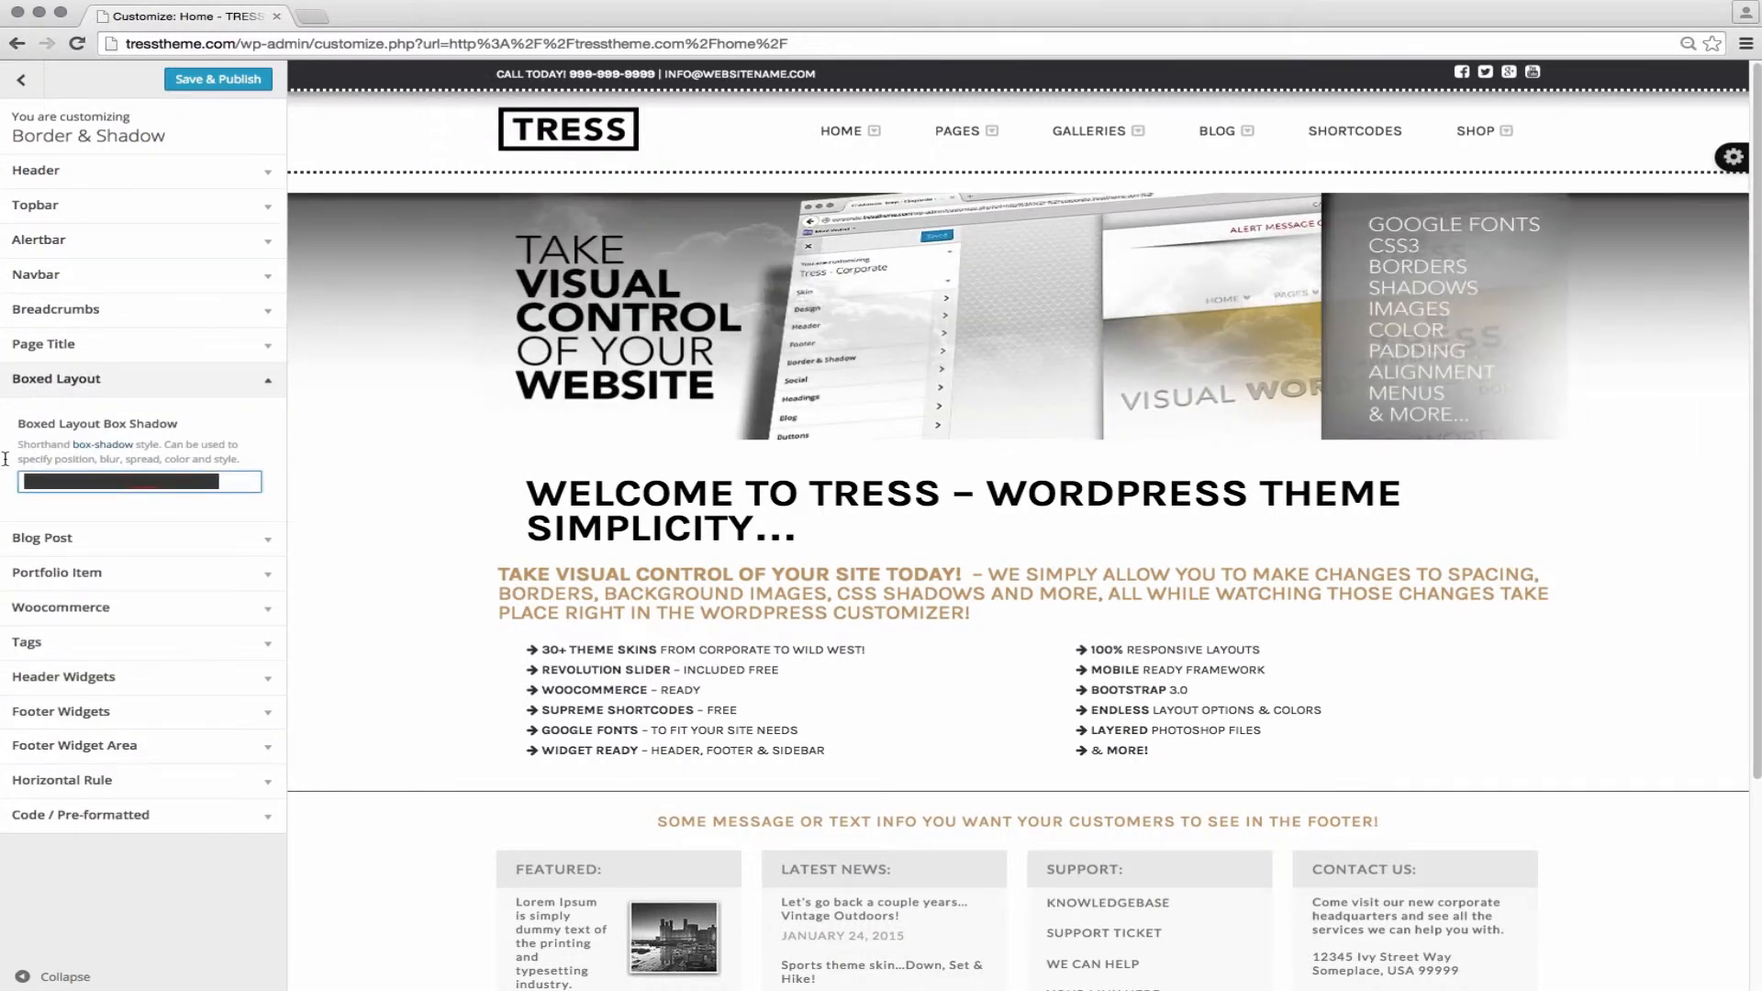
left_click(79, 176)
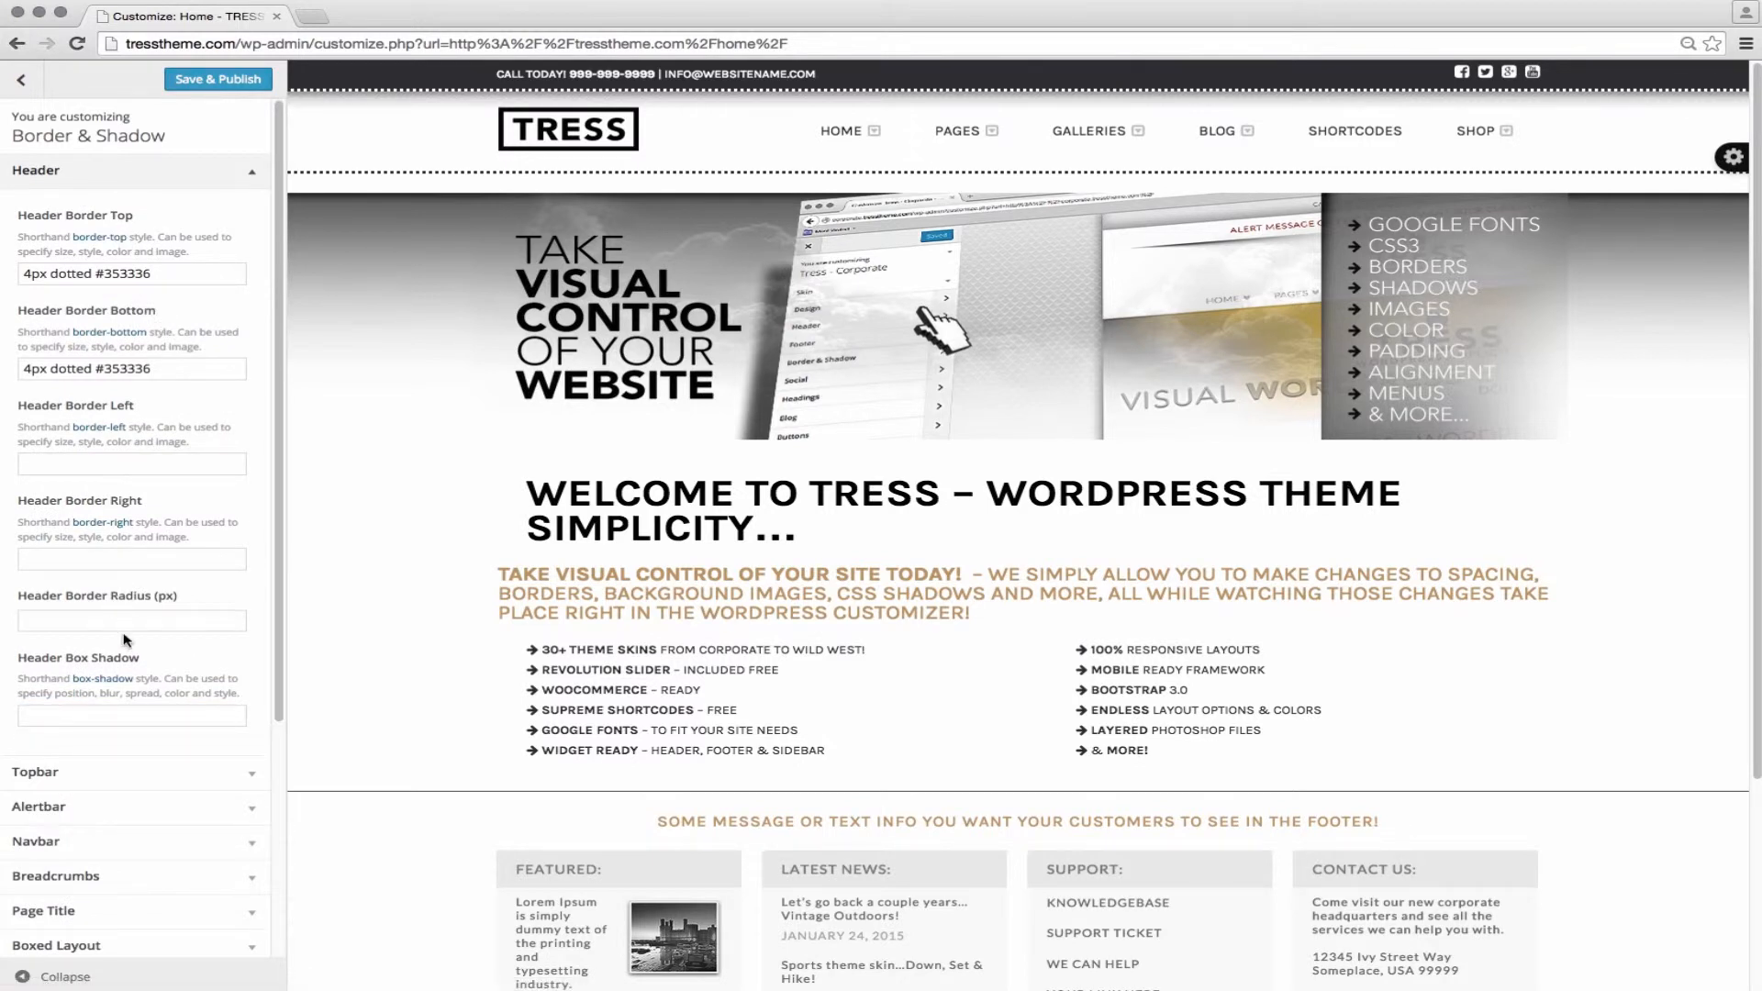
left_click(127, 713)
type("0px 2px 5px 5px rgba(0,0,0,0.1)")
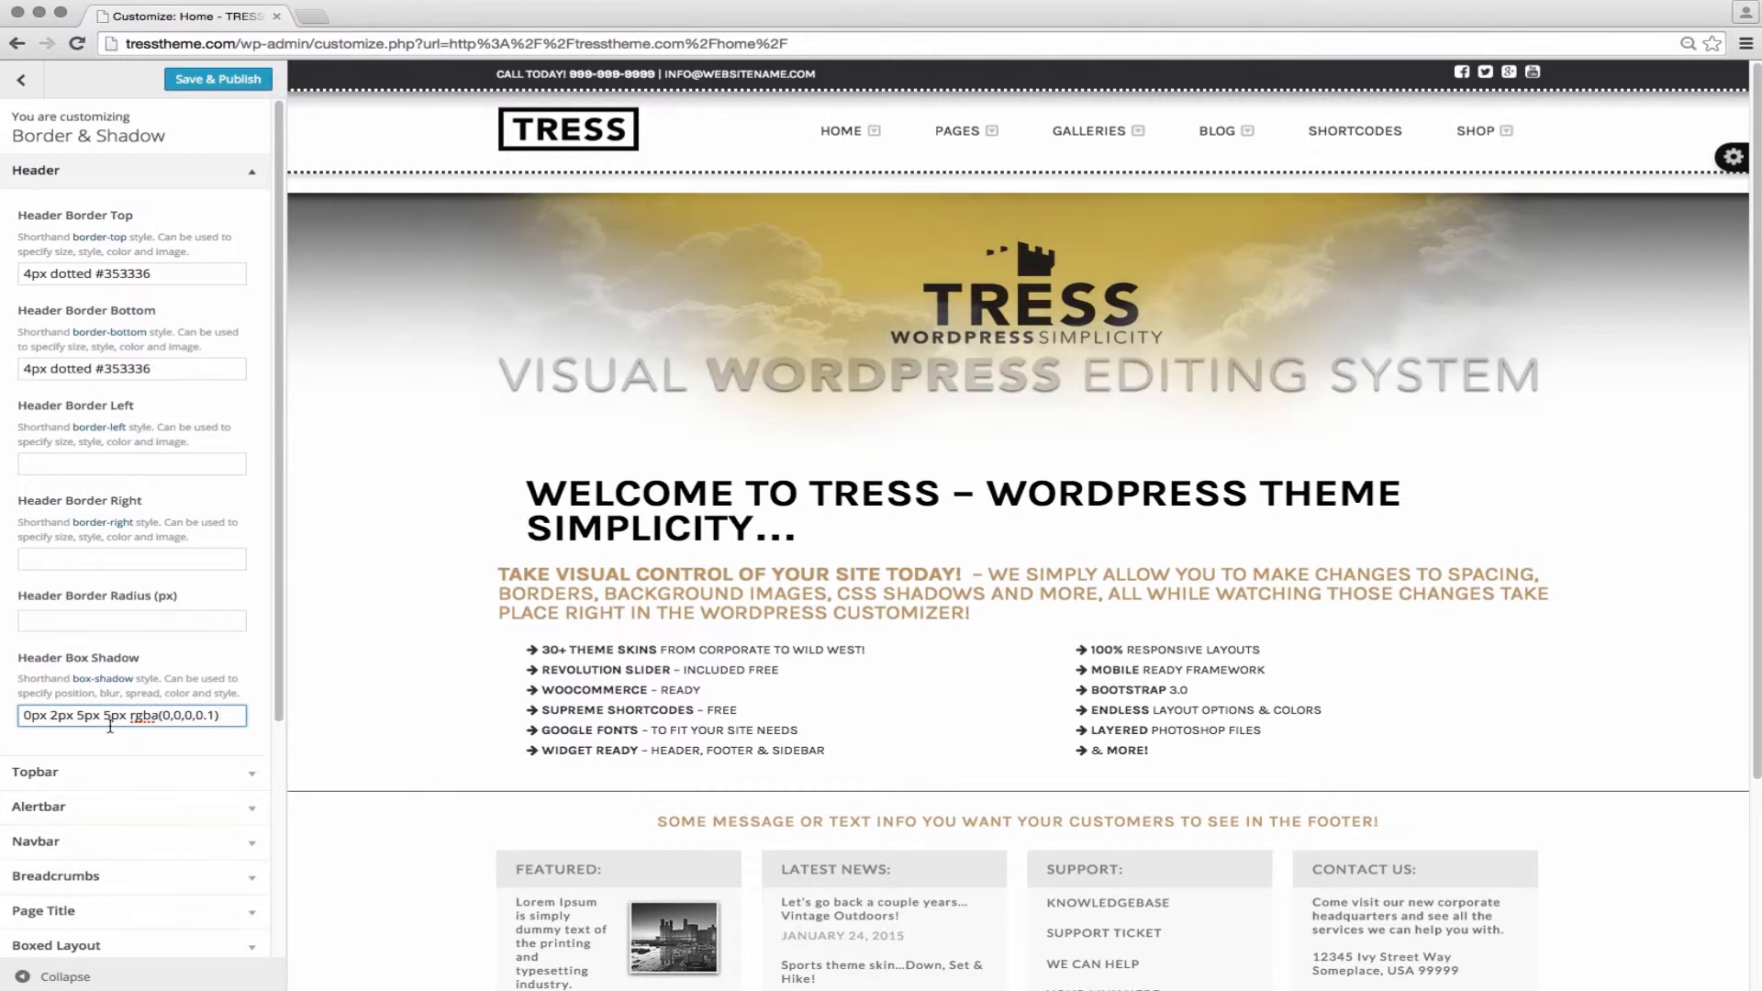
Step: Set the header box shadow's blur and spread to 20px and its opacity to 0.5, then collapse the Header settings
left_click_drag(84, 717, 76, 716)
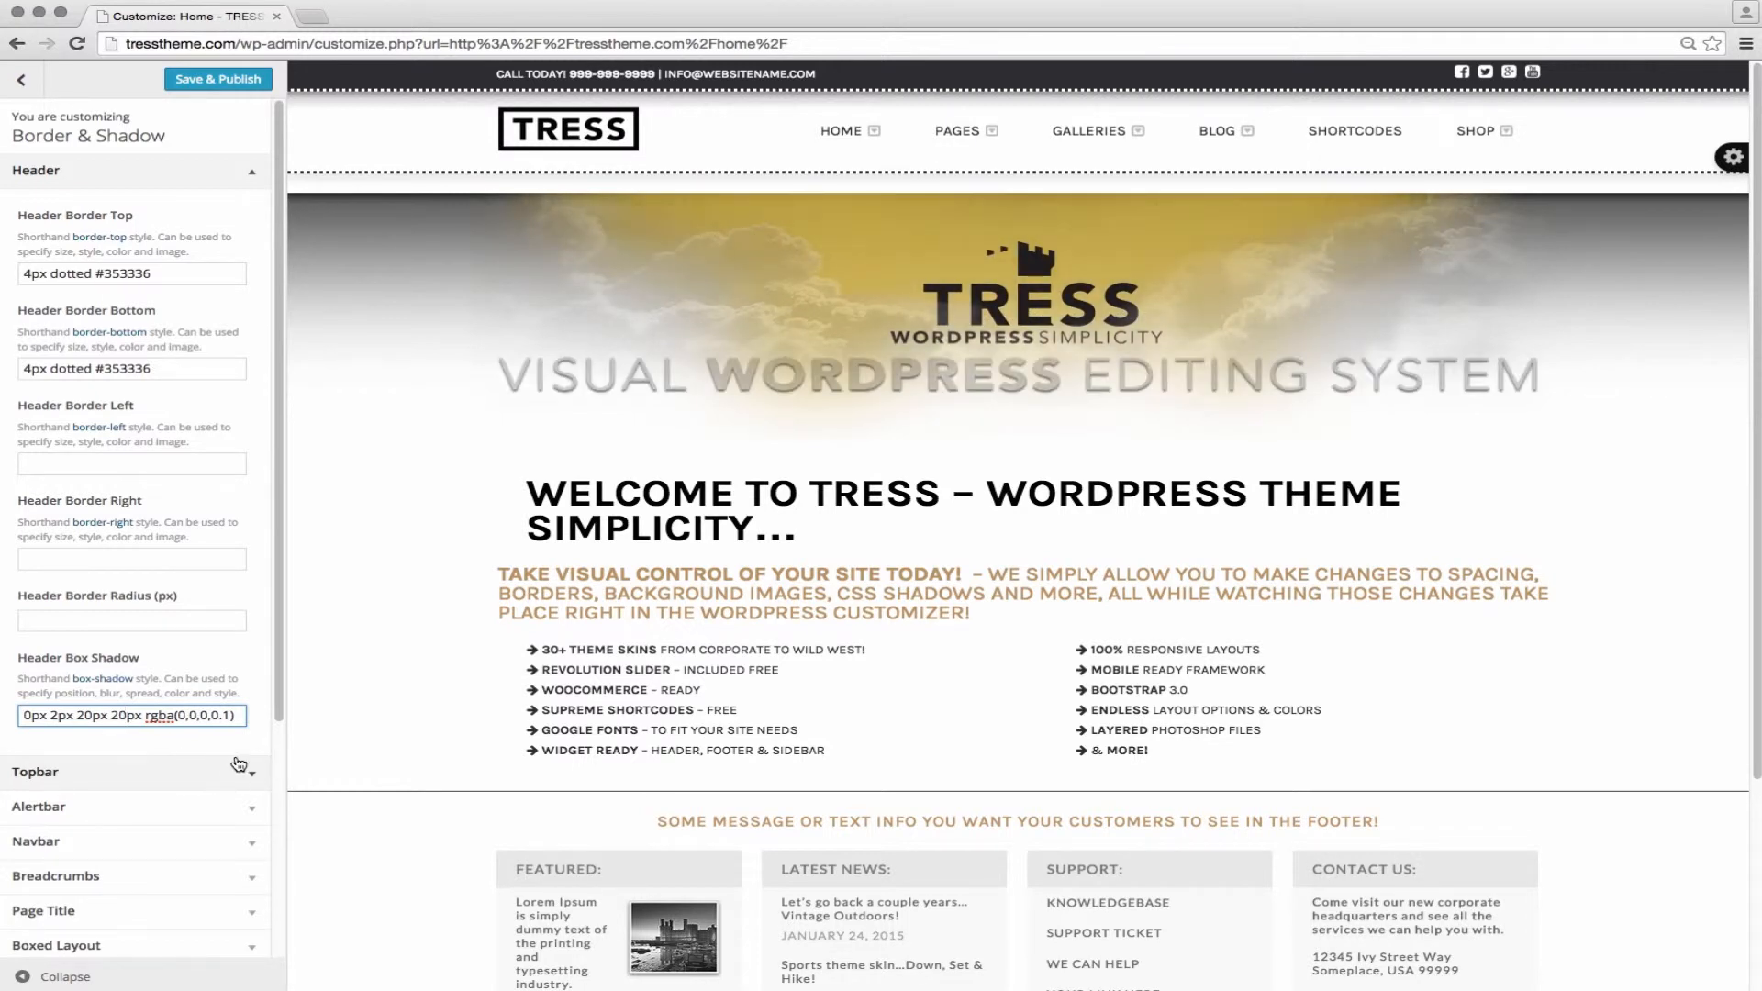
double_click(225, 715)
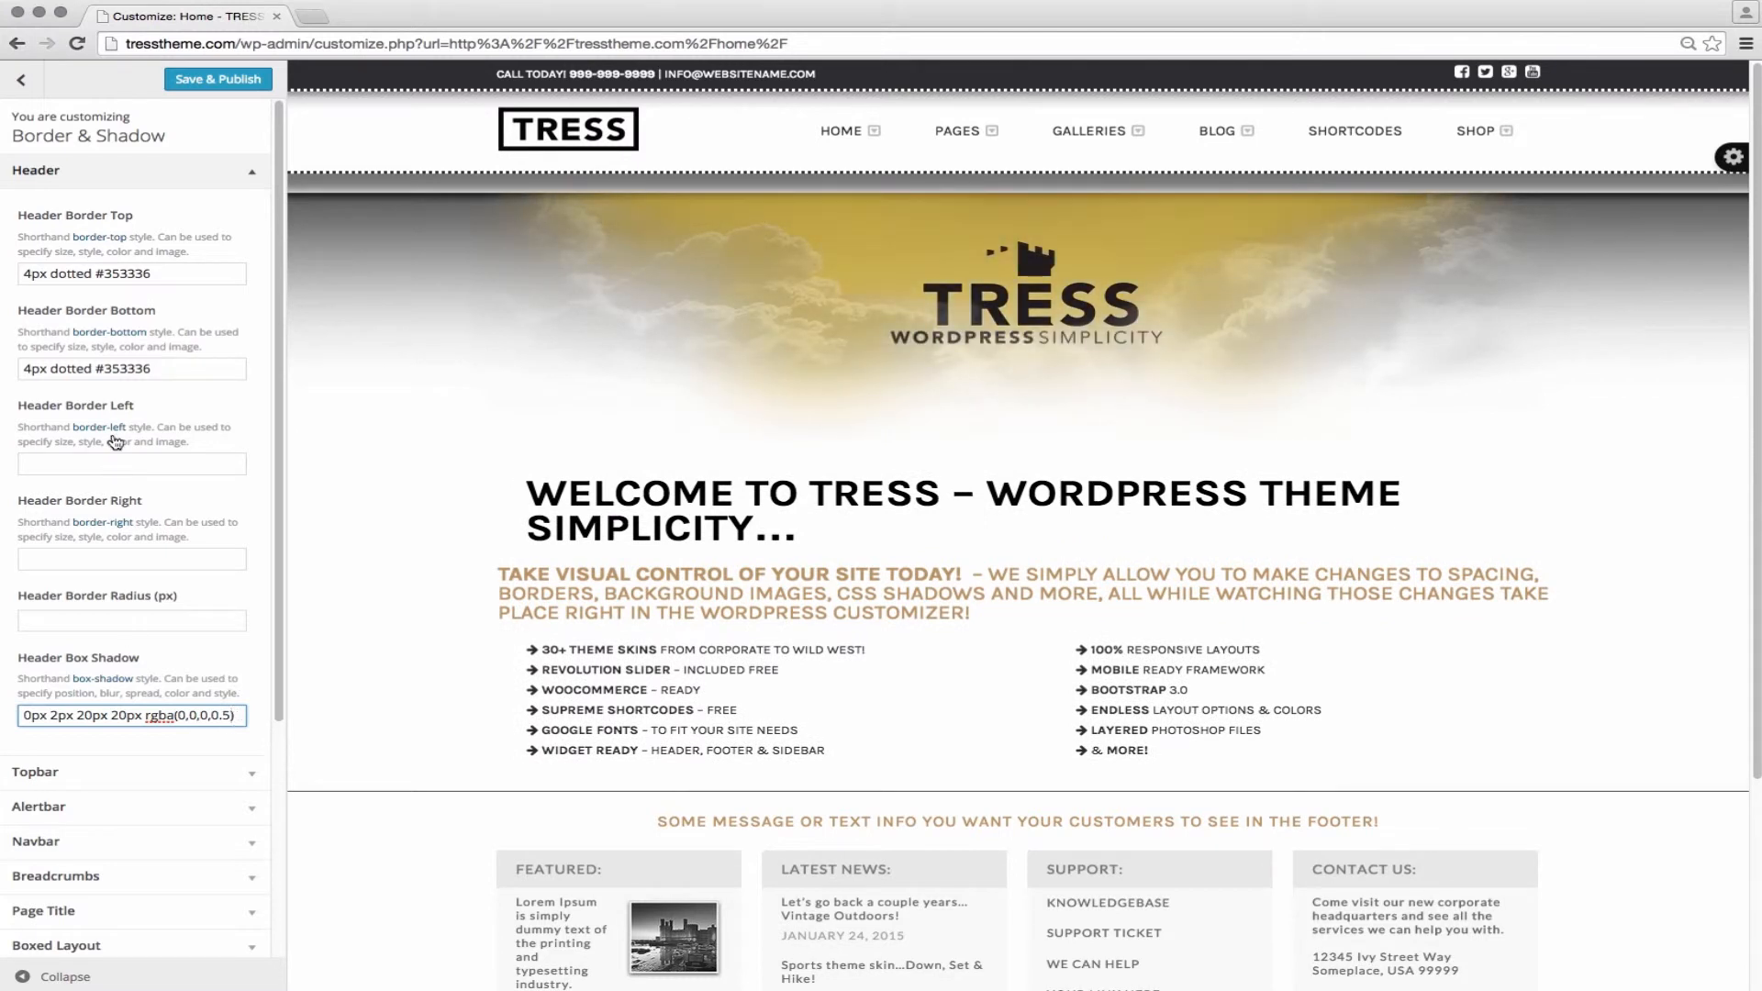
left_click(109, 177)
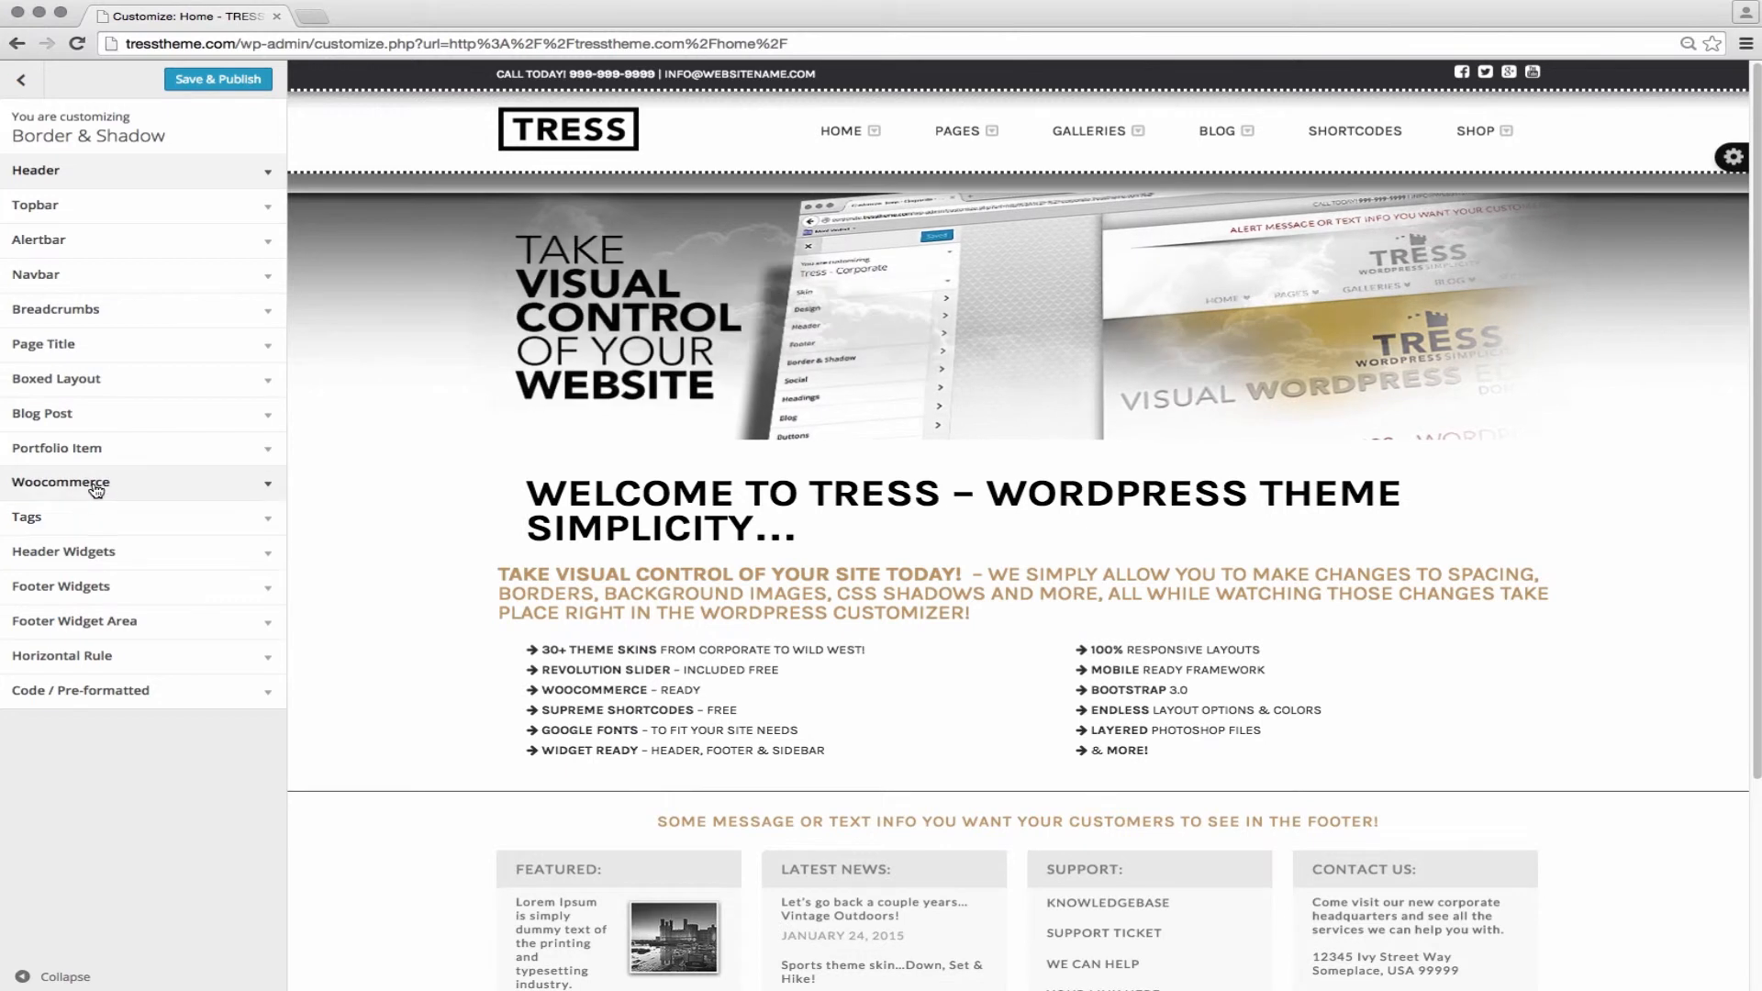
Step: Review the Woocommerce and Portfolio Item border settings, then return to the main customizer sections
left_click(101, 487)
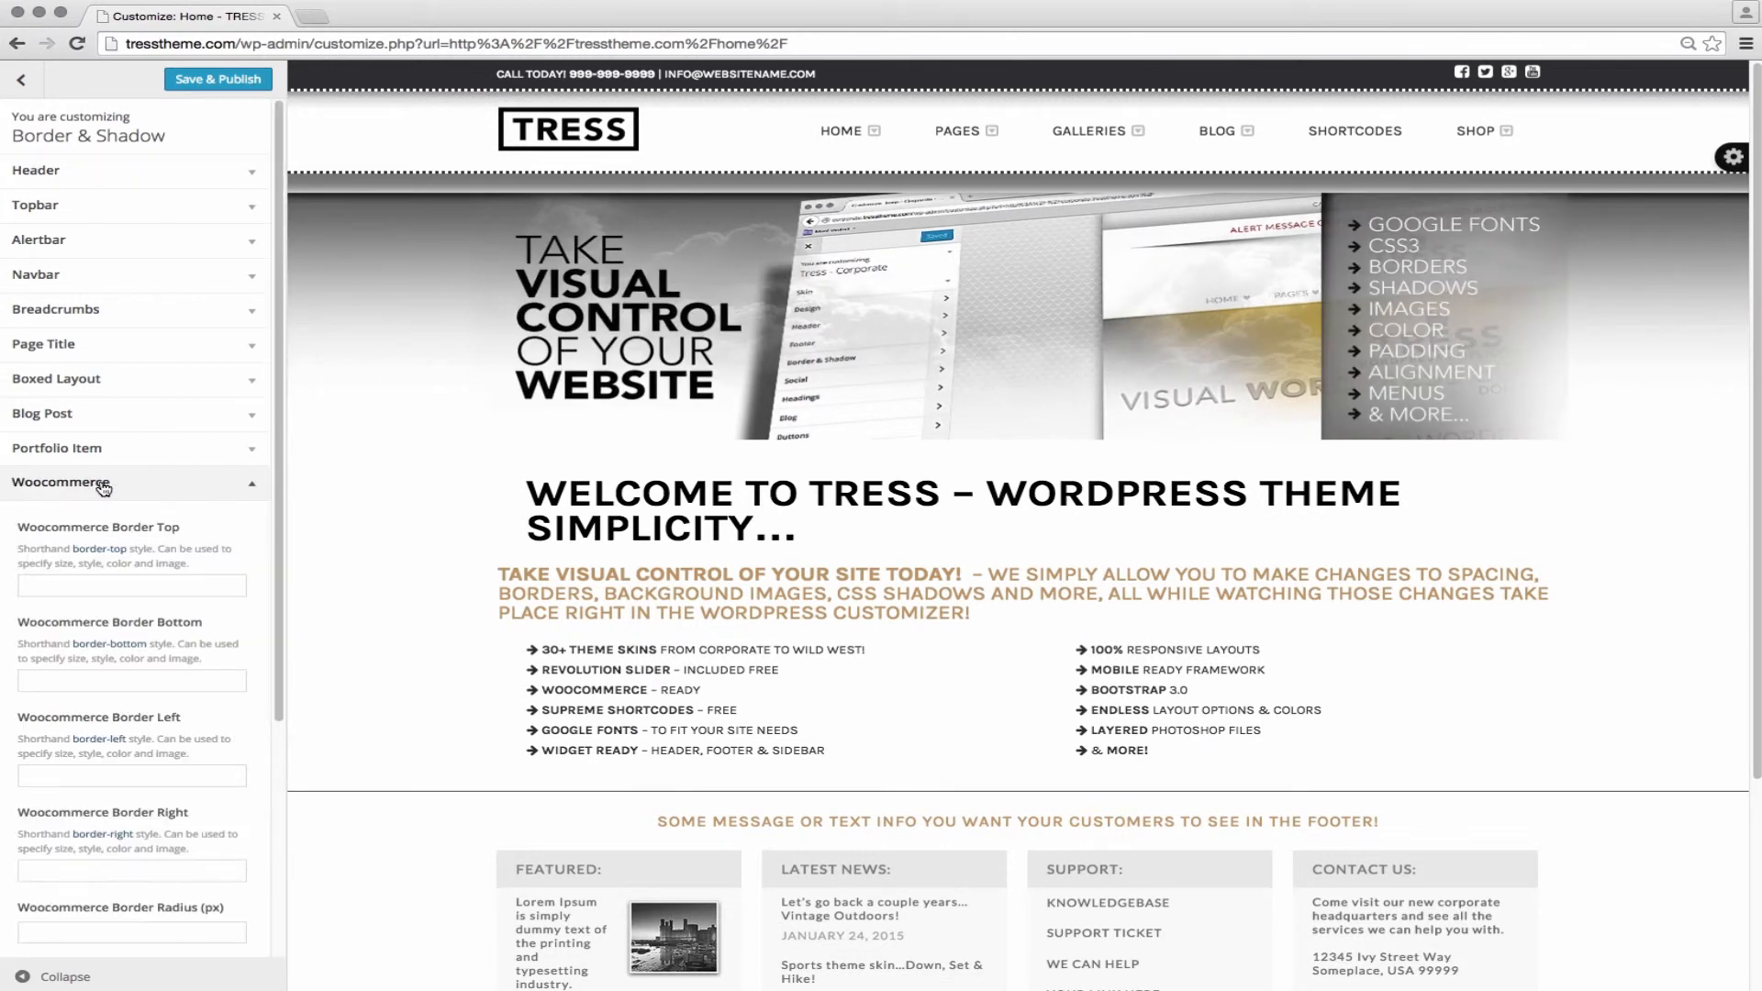
left_click(104, 486)
left_click(96, 453)
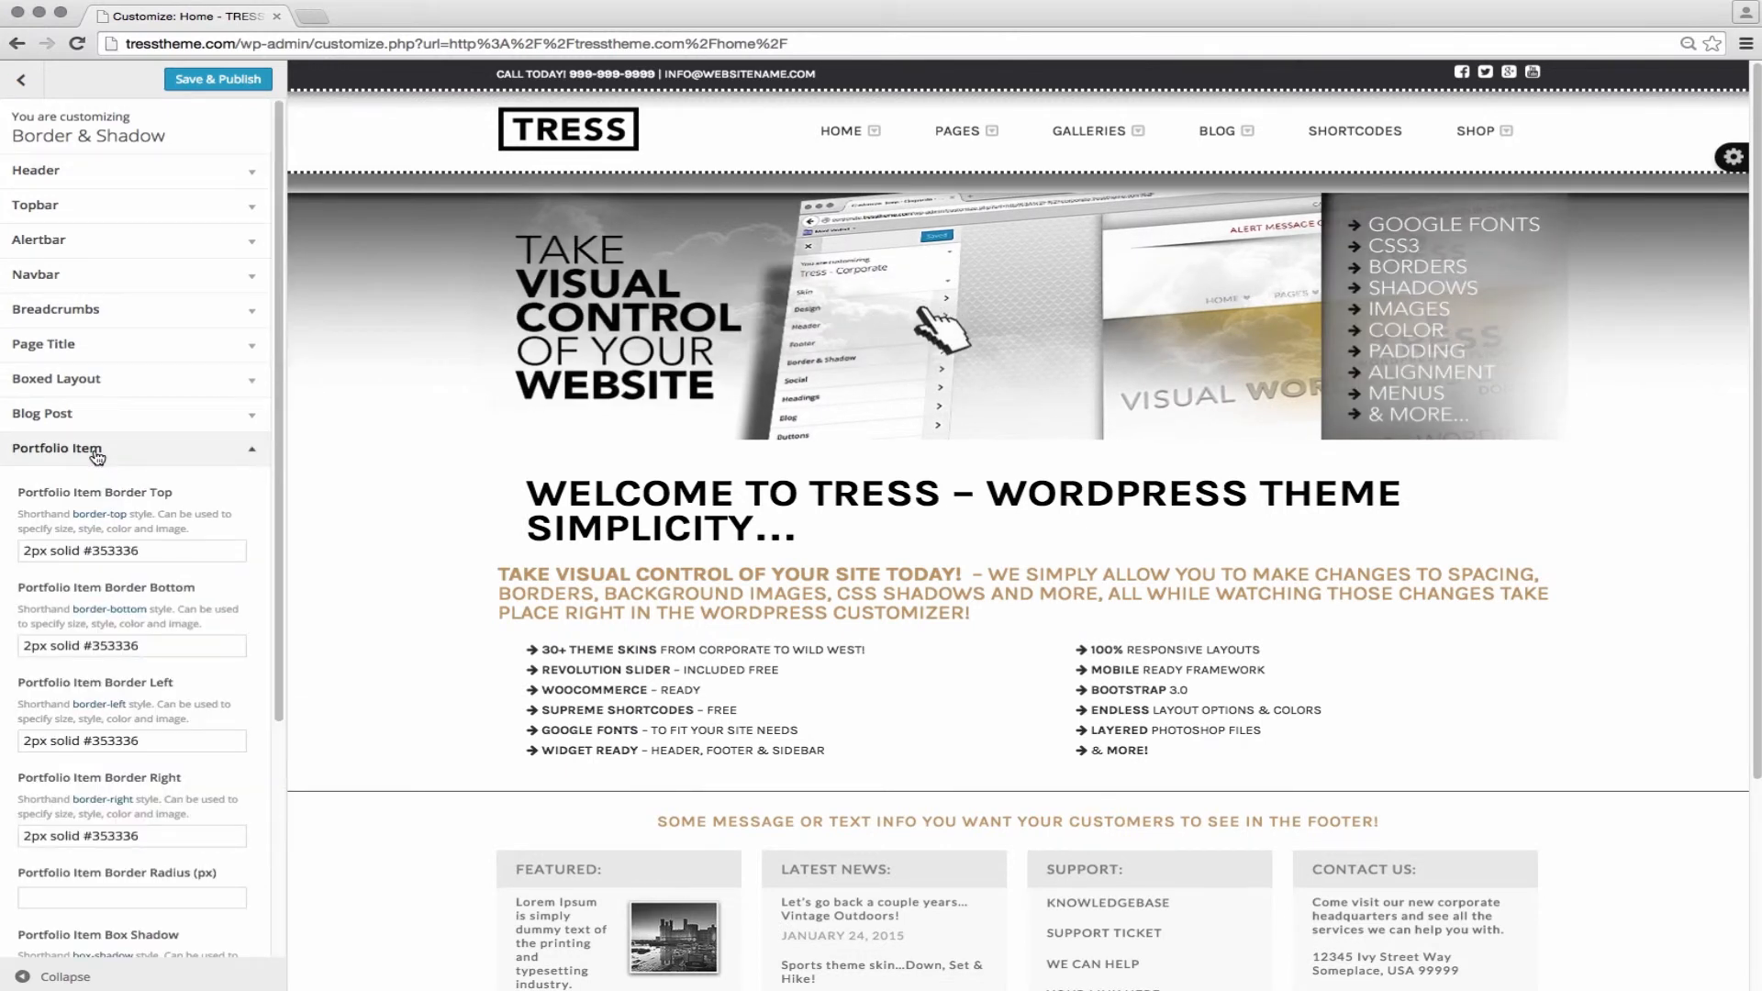
left_click(97, 451)
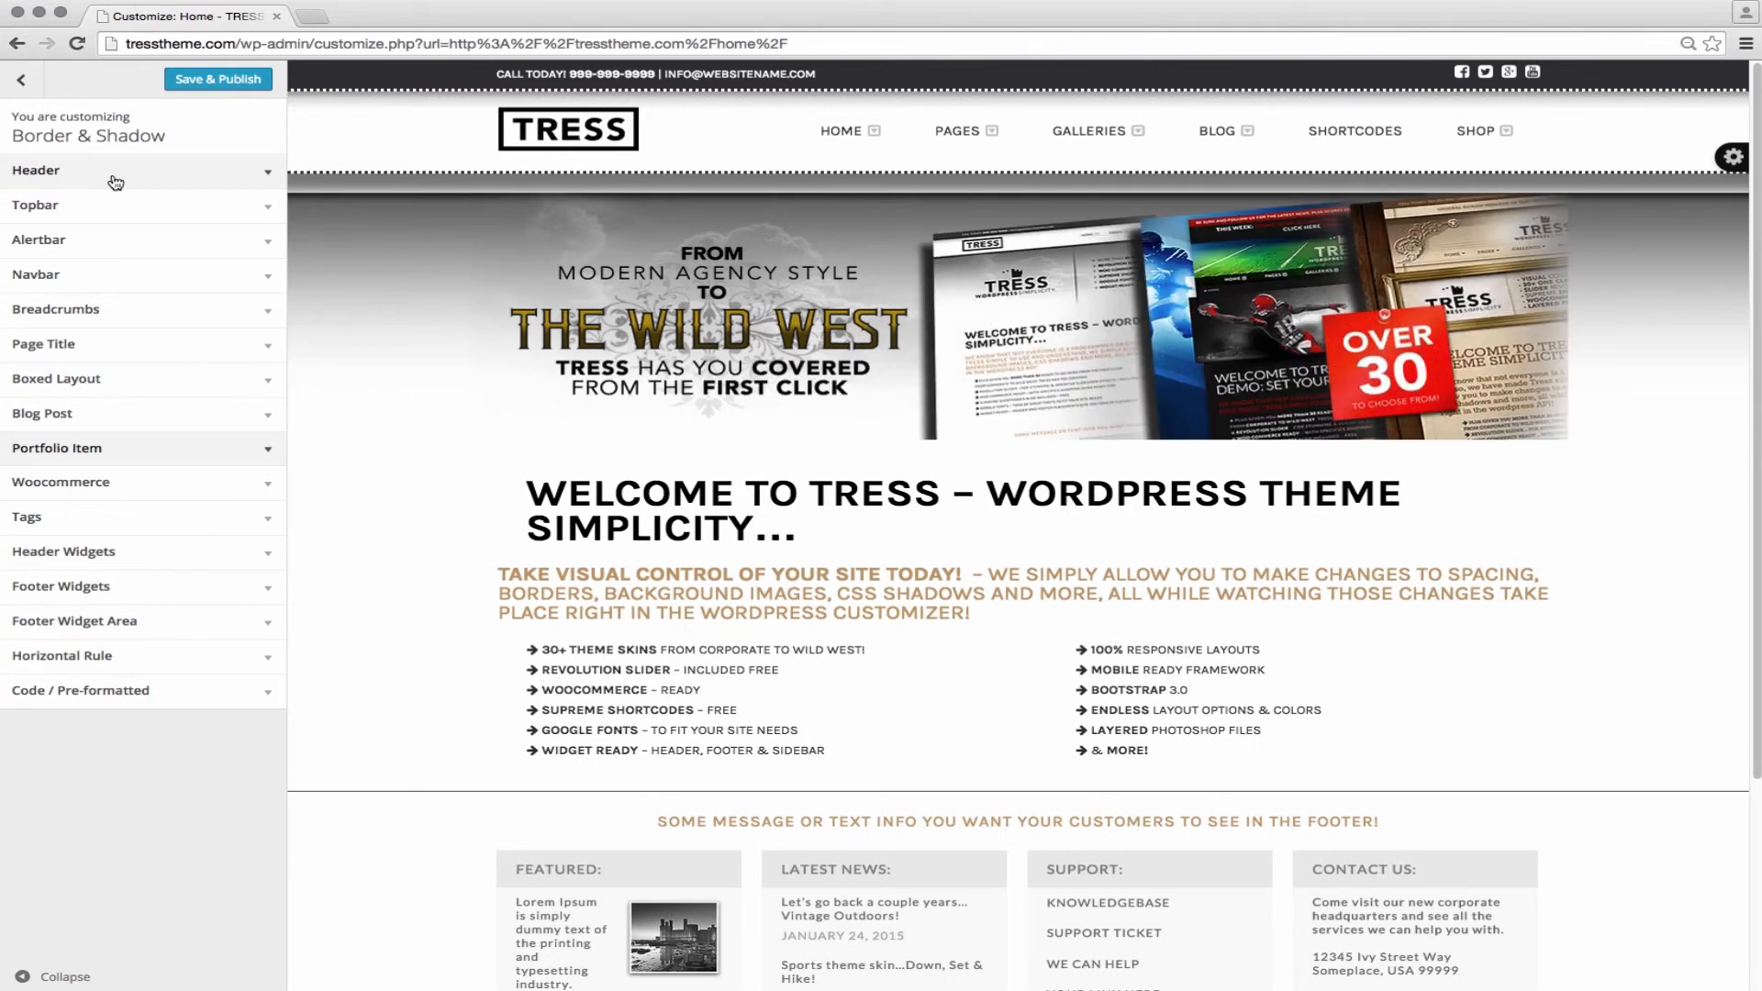
left_click(22, 81)
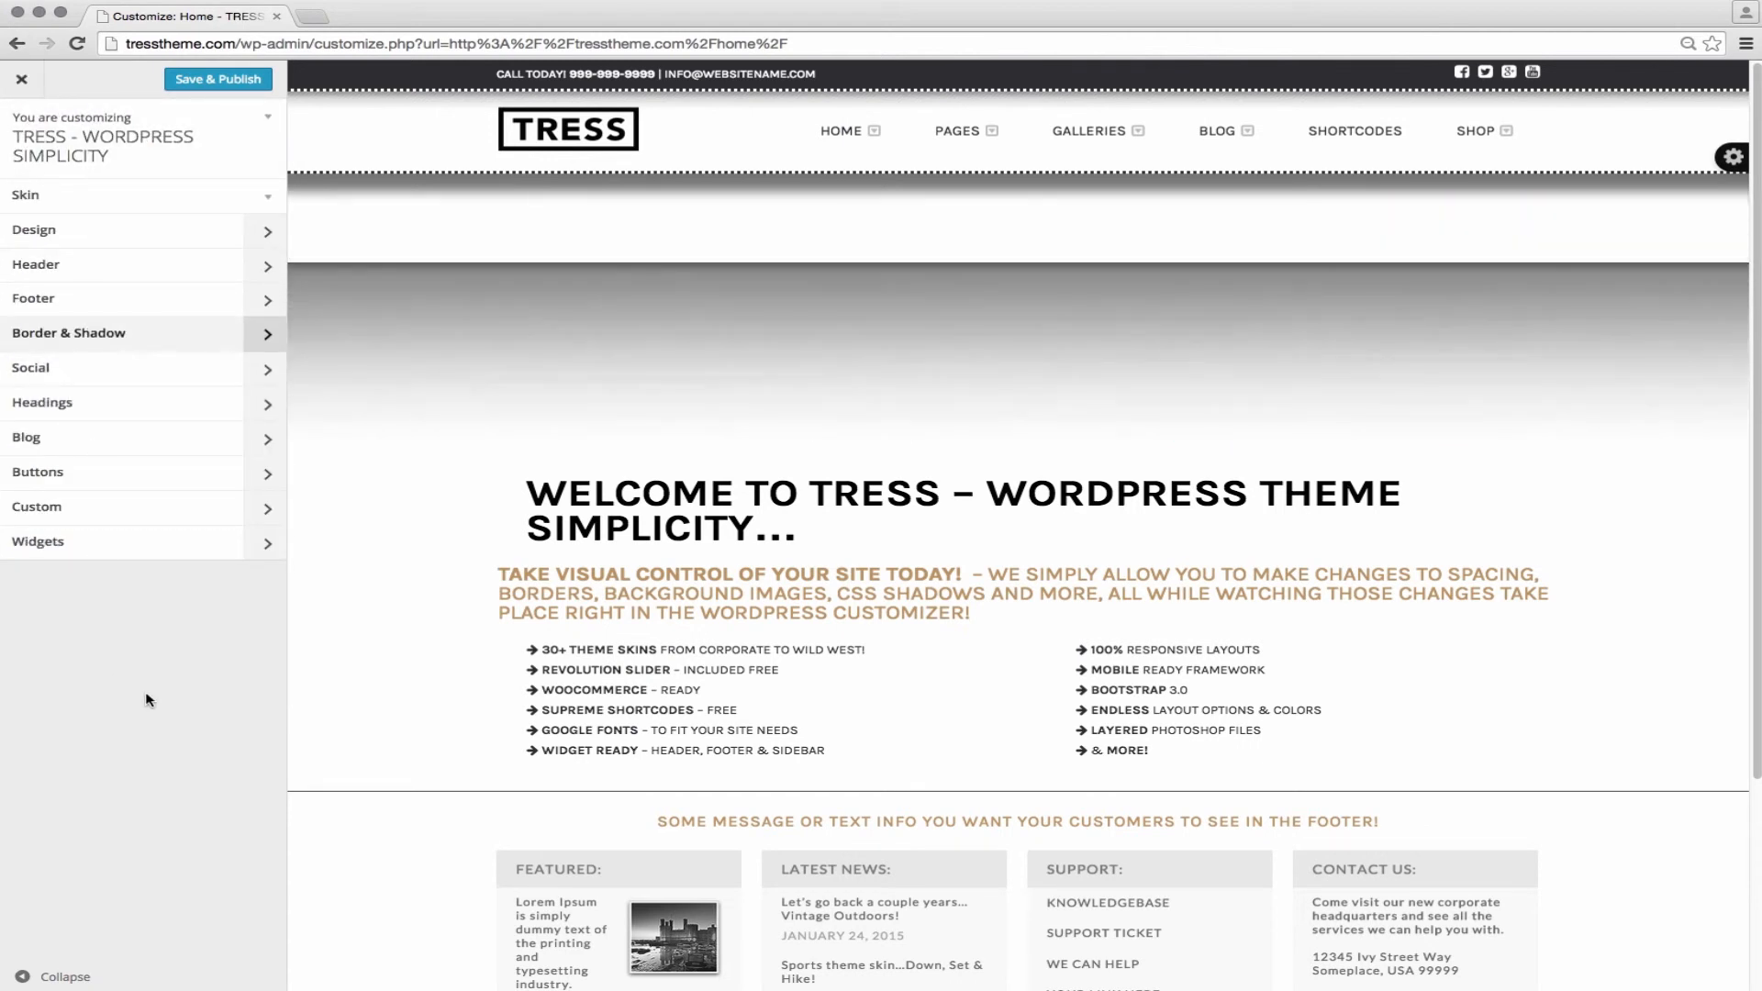